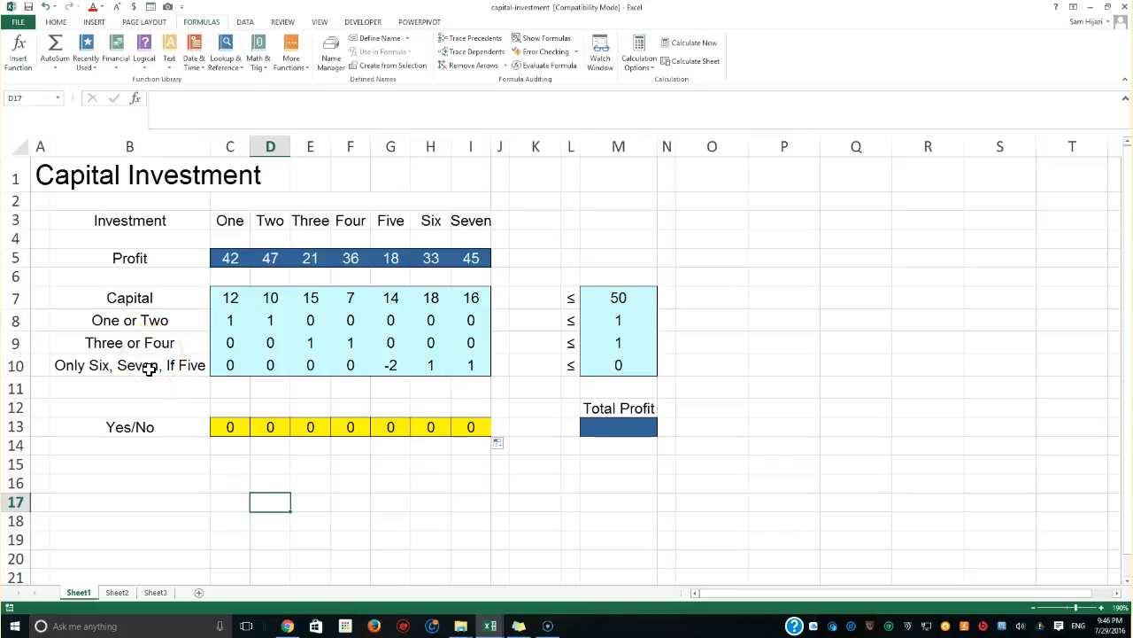
# Review the Capital Investment sheet's title, the seven investment headings in row 3 and their profits in row 5.
pyautogui.click(120, 179)
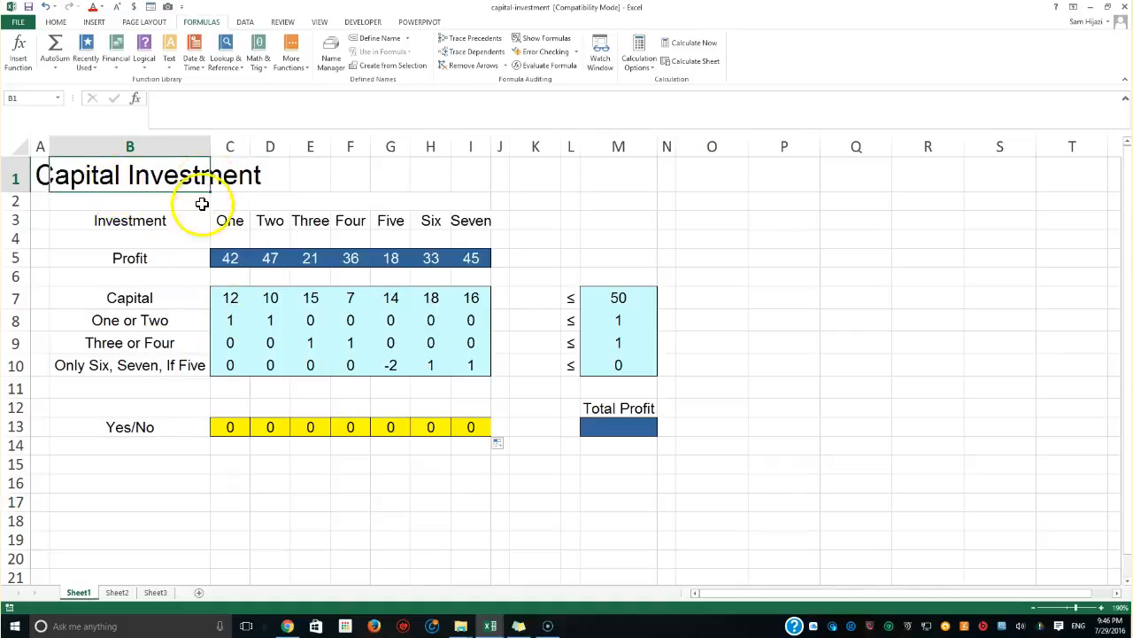
pyautogui.click(164, 222)
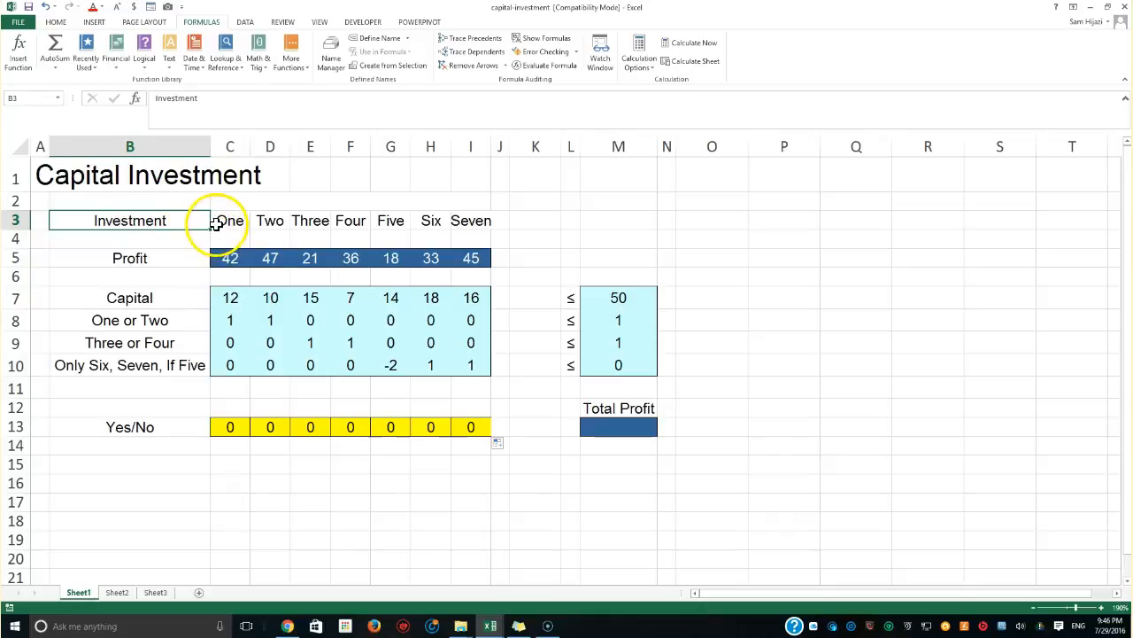
pyautogui.moveTo(223, 220); pyautogui.dragTo(257, 223)
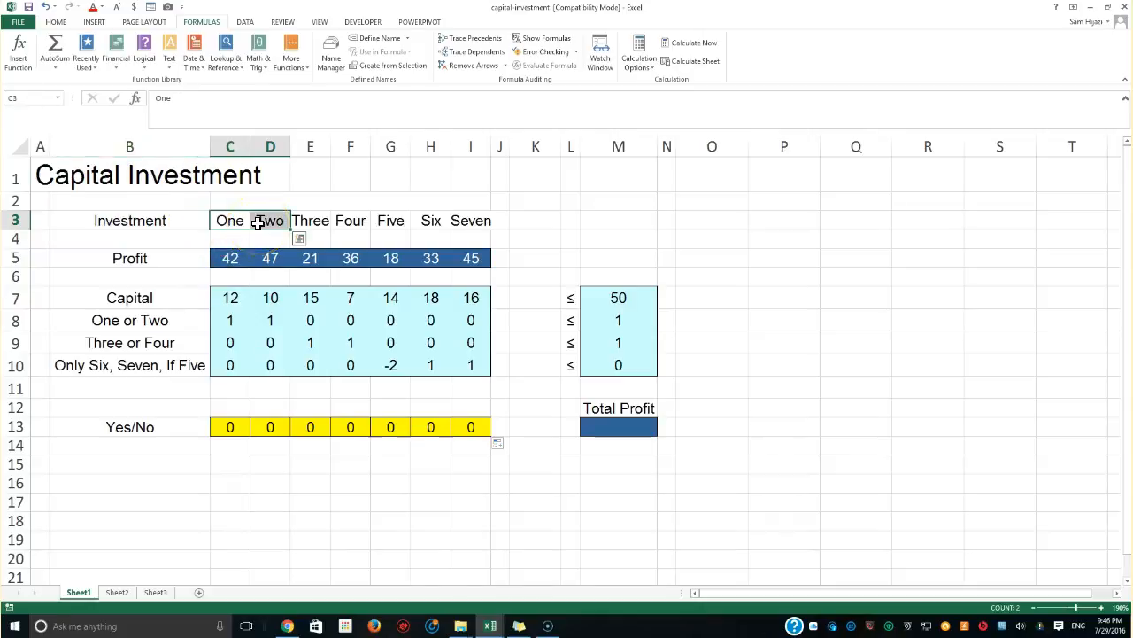
pyautogui.click(291, 267)
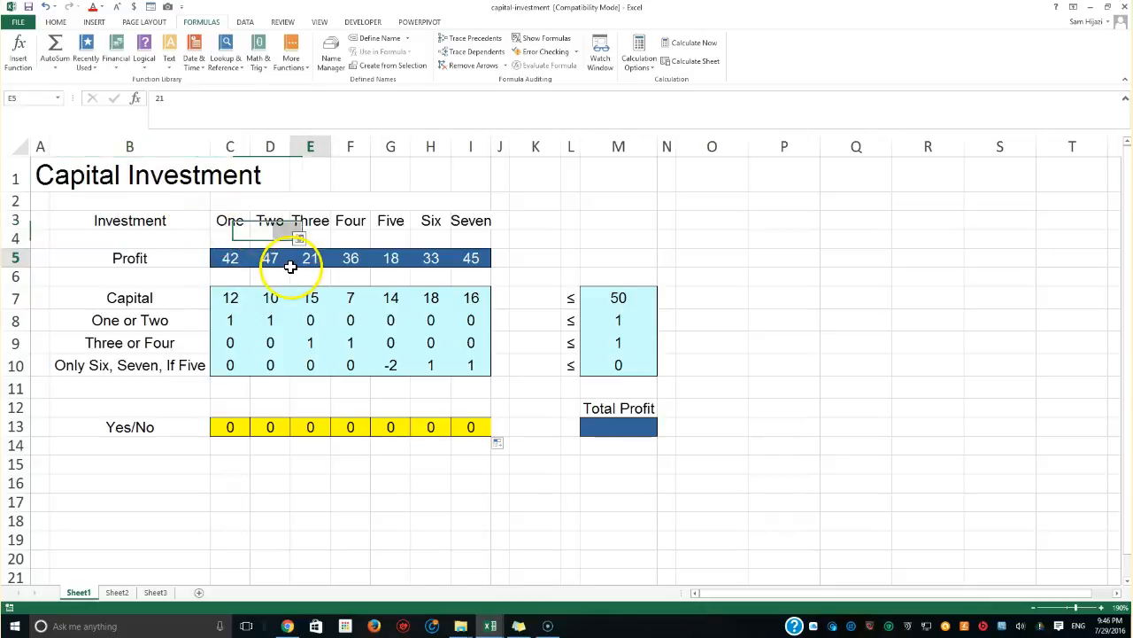
pyautogui.click(224, 257)
pyautogui.click(228, 221)
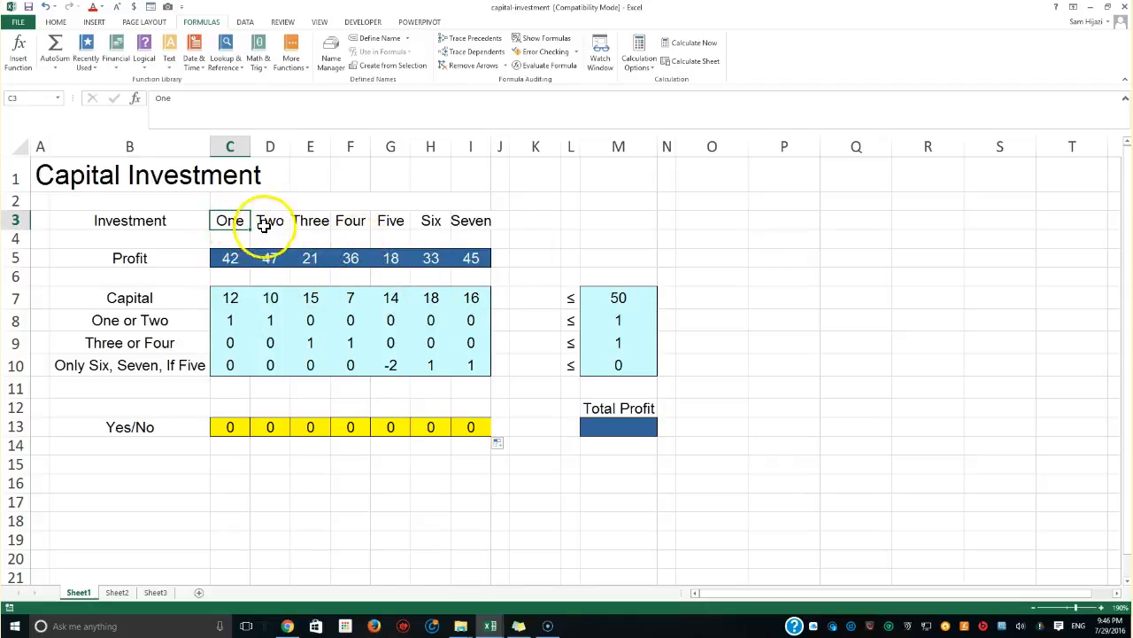
# Examine the capital required by each investment in C7:I7 against the less-than-or-equal capital limit in M7.
pyautogui.click(231, 303)
pyautogui.click(271, 298)
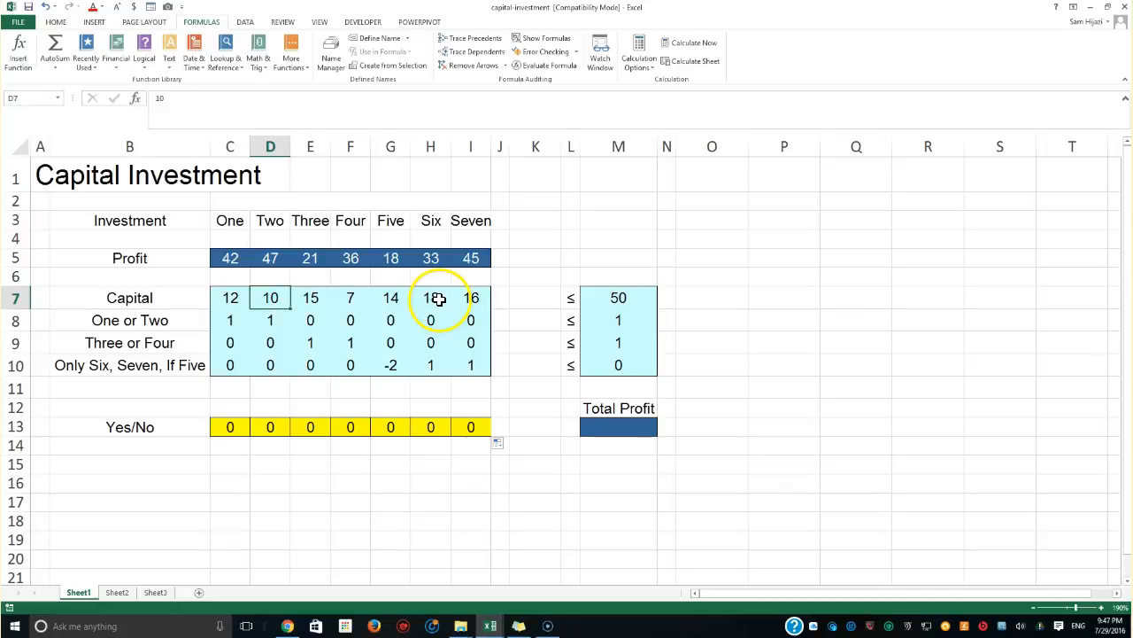
pyautogui.moveTo(232, 299); pyautogui.dragTo(455, 301)
pyautogui.click(574, 299)
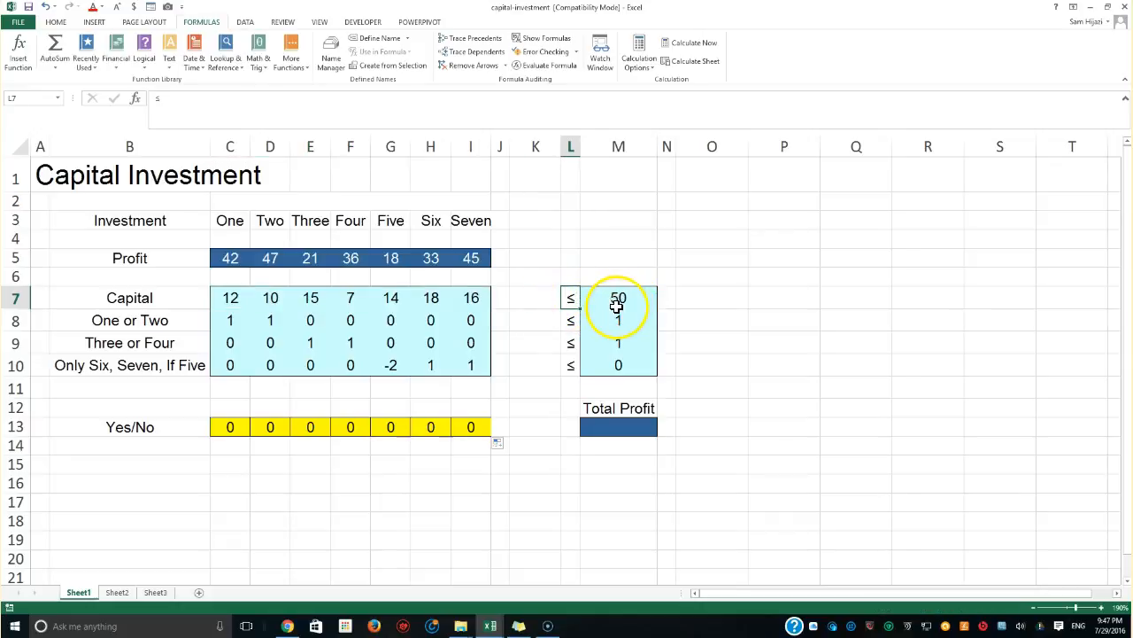
pyautogui.moveTo(216, 300); pyautogui.dragTo(461, 301)
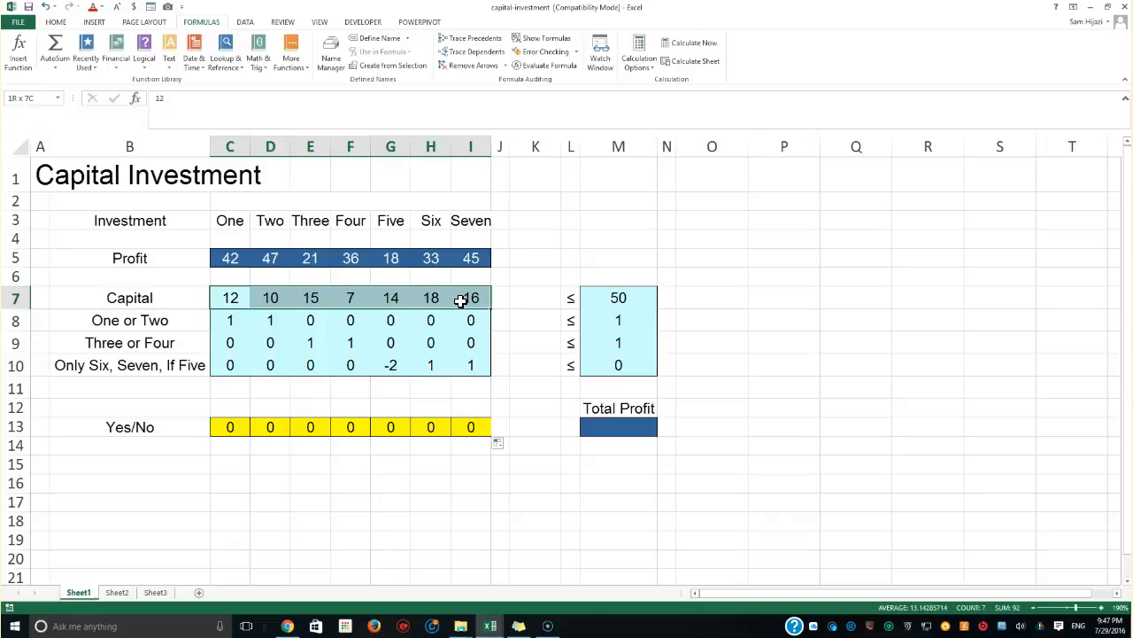
pyautogui.moveTo(461, 301); pyautogui.dragTo(462, 301)
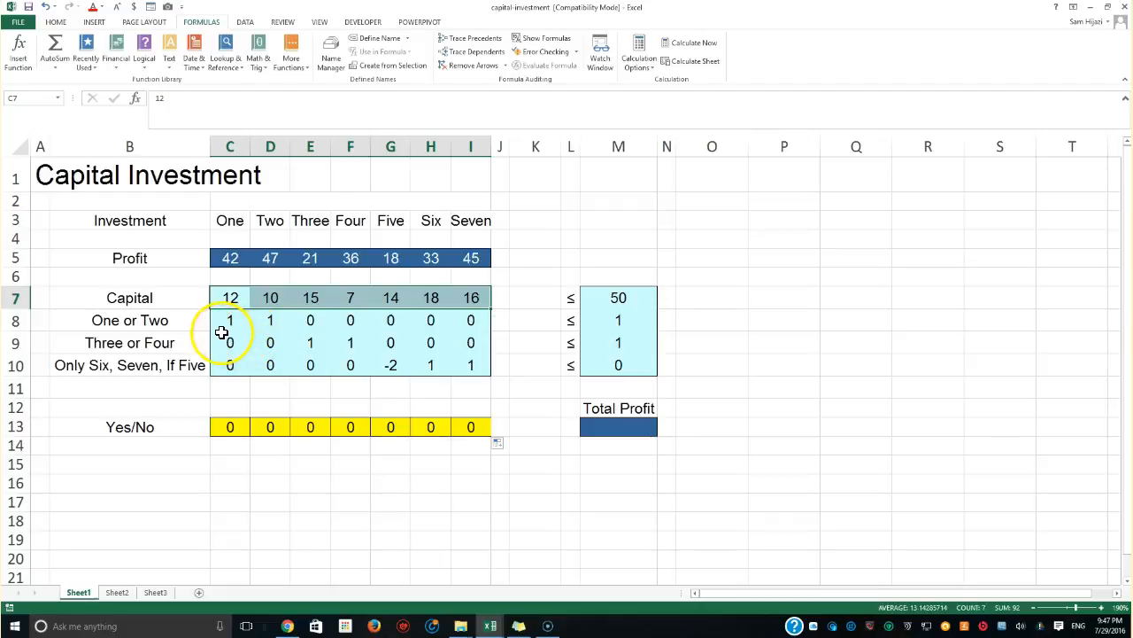
# Examine the One or Two constraint in row 8 and its coefficients for investments One and Two in C8:D8.
pyautogui.click(151, 325)
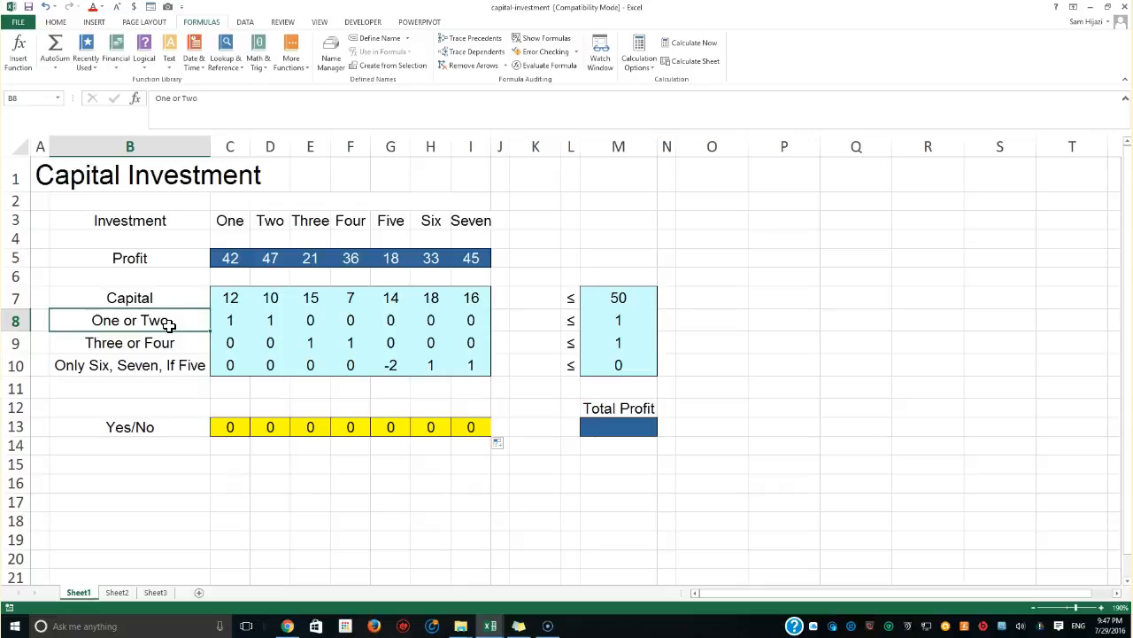
pyautogui.moveTo(226, 222); pyautogui.dragTo(274, 224)
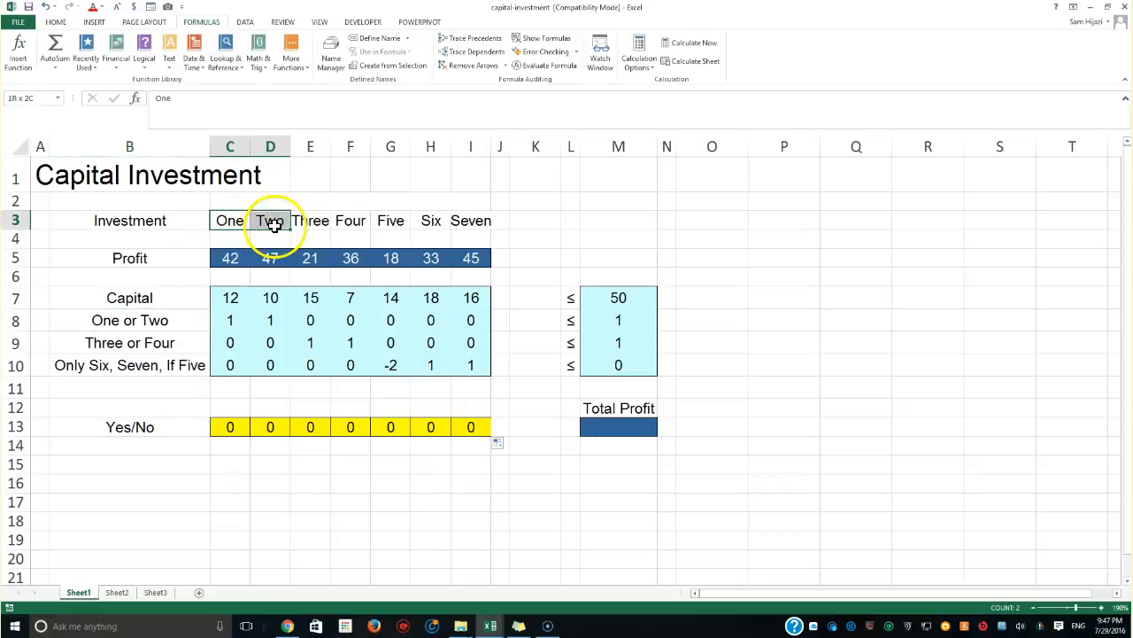
pyautogui.click(231, 323)
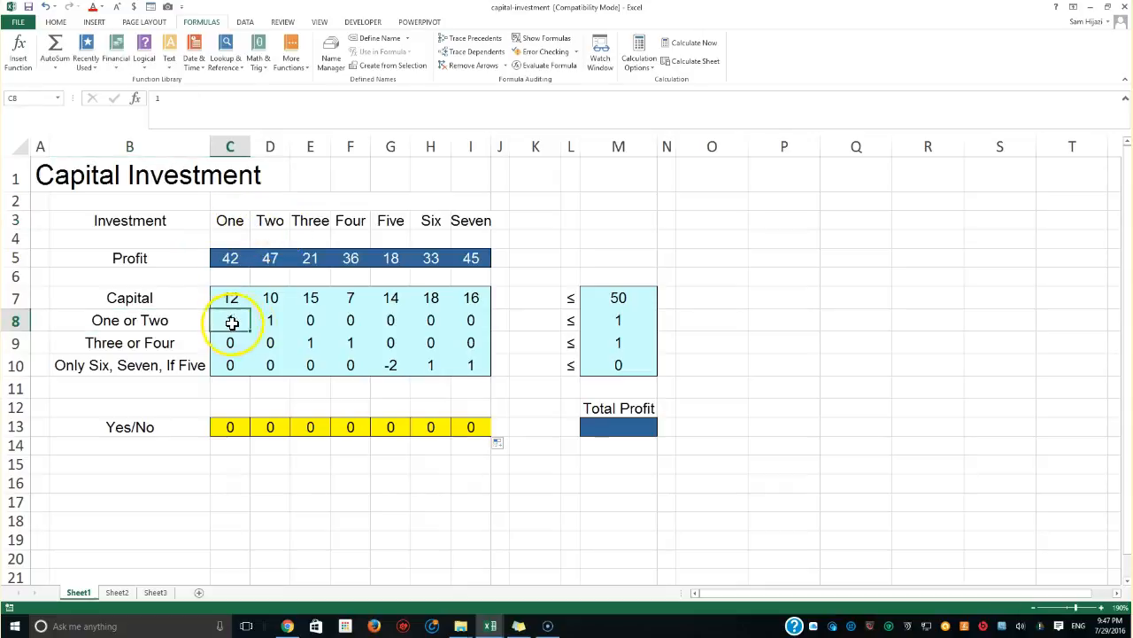
pyautogui.click(267, 321)
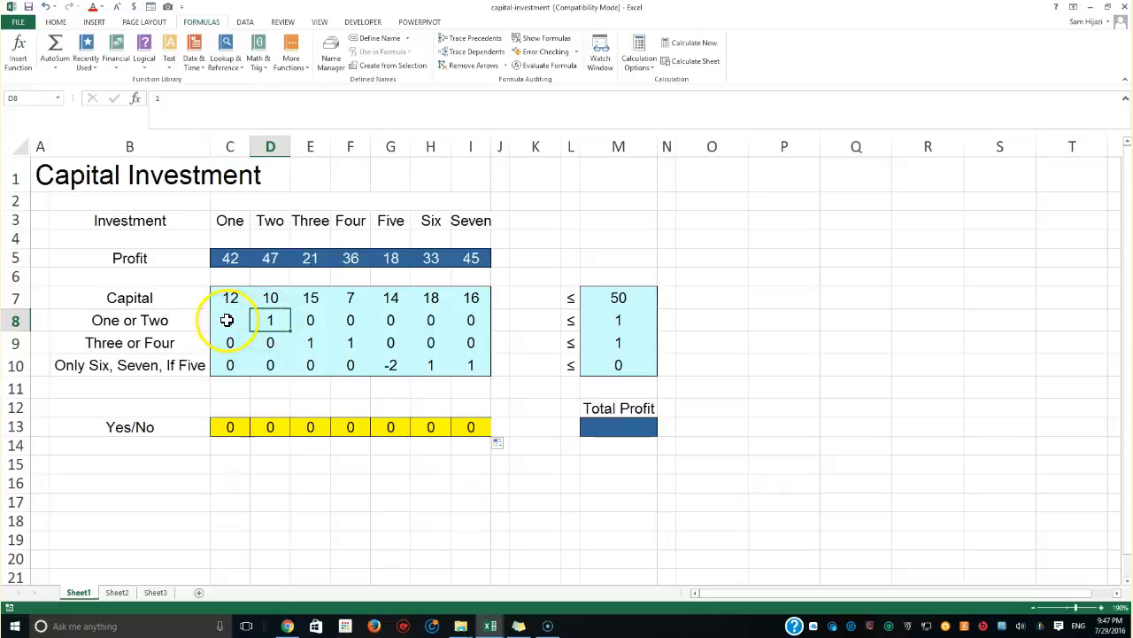
pyautogui.click(230, 320)
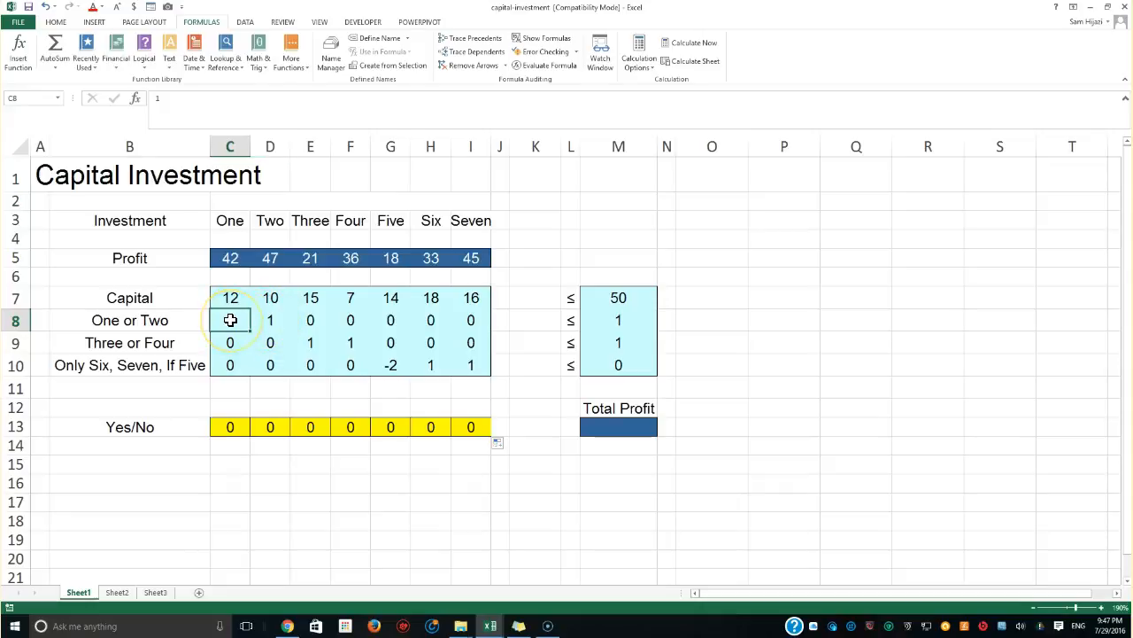
pyautogui.click(233, 325)
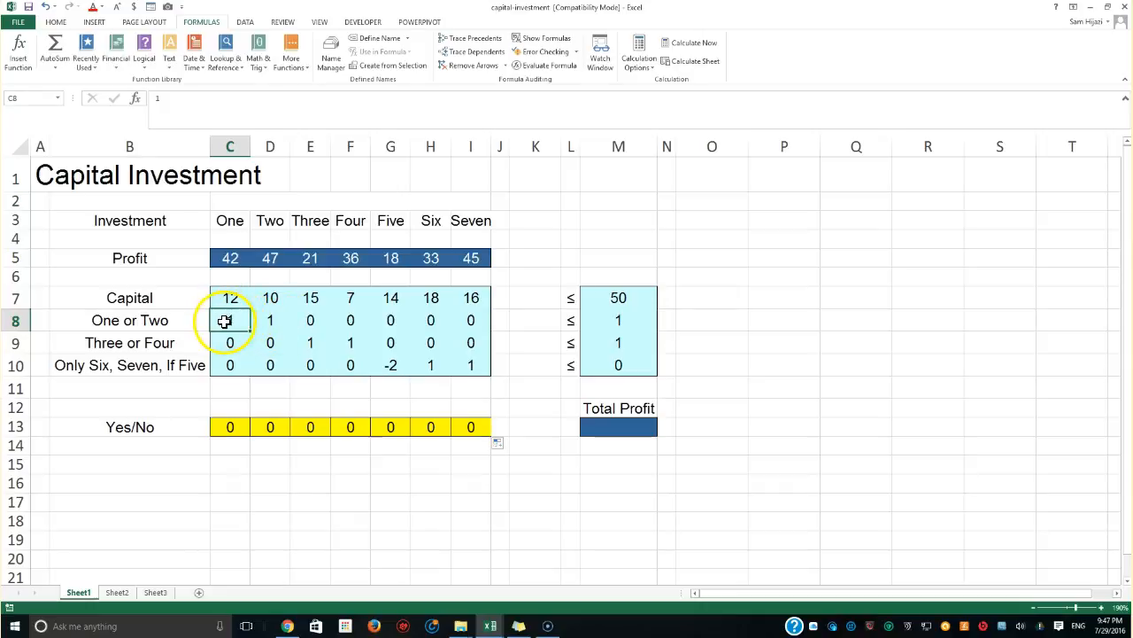
pyautogui.click(269, 322)
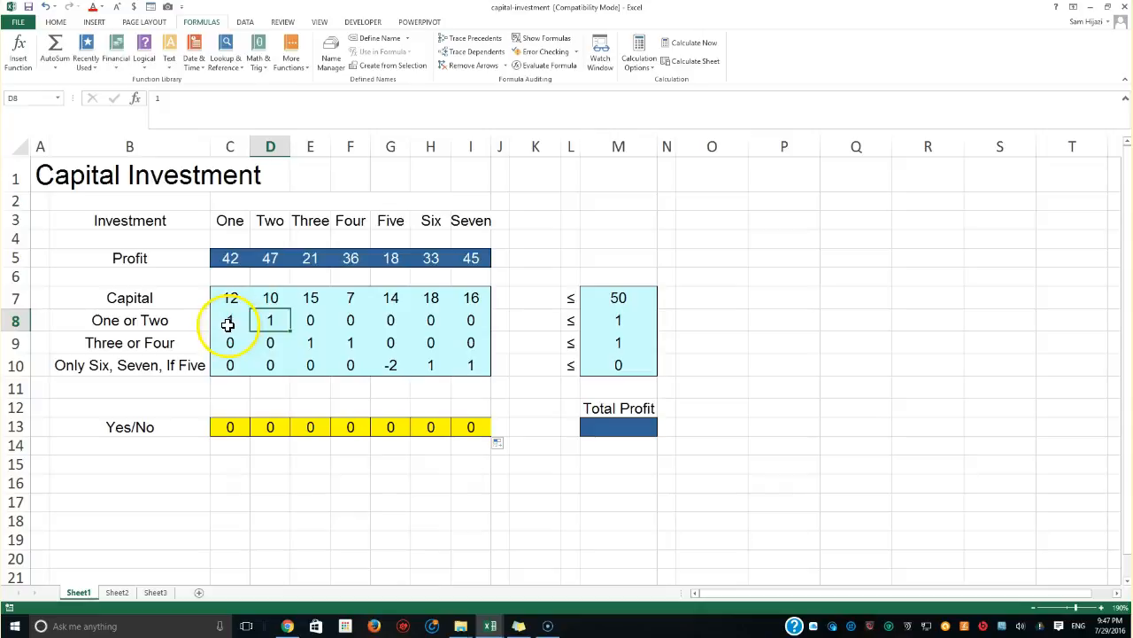
pyautogui.click(228, 325)
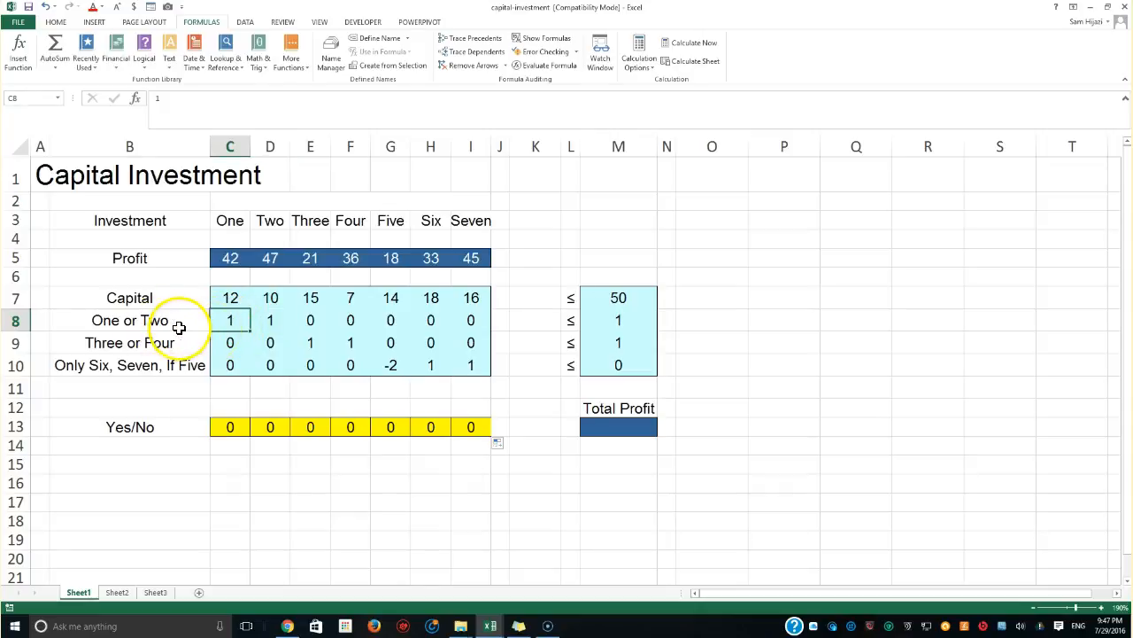
# Compare the One or Two coefficients in C8:D8 with the less-than-or-equal limit in L8:M8 and the empty total cell K8.
pyautogui.click(570, 323)
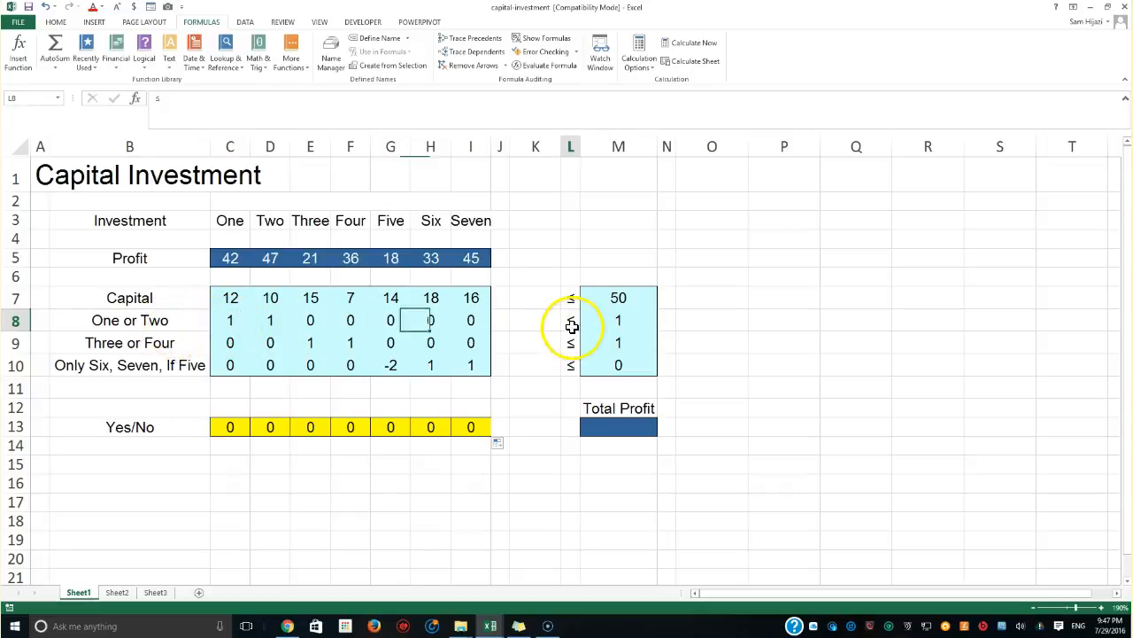
pyautogui.click(617, 323)
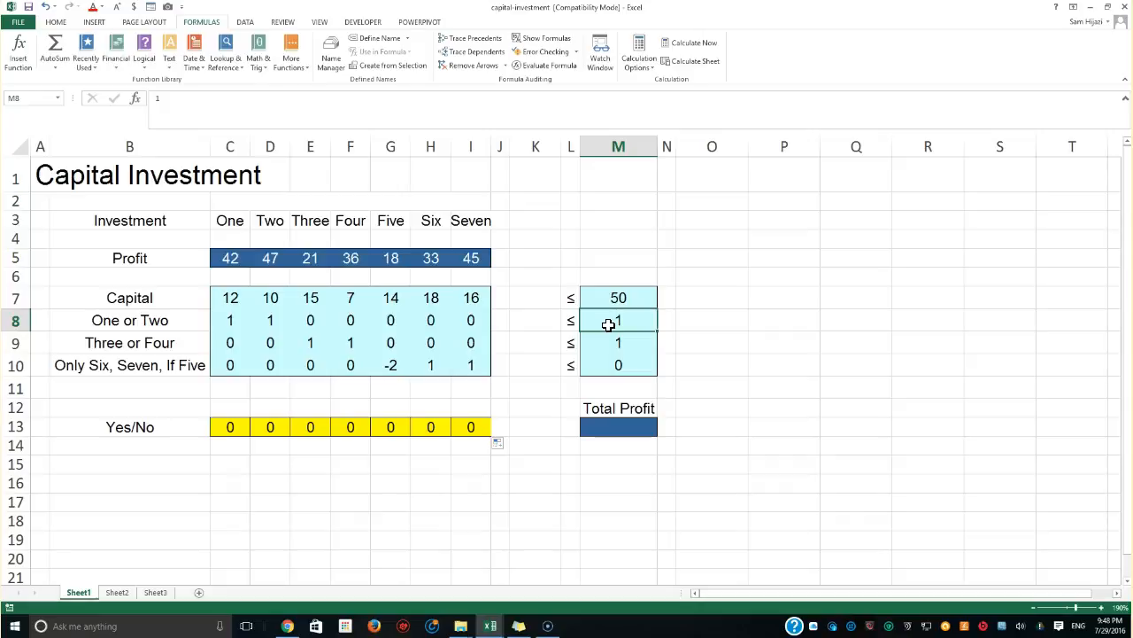
pyautogui.click(230, 322)
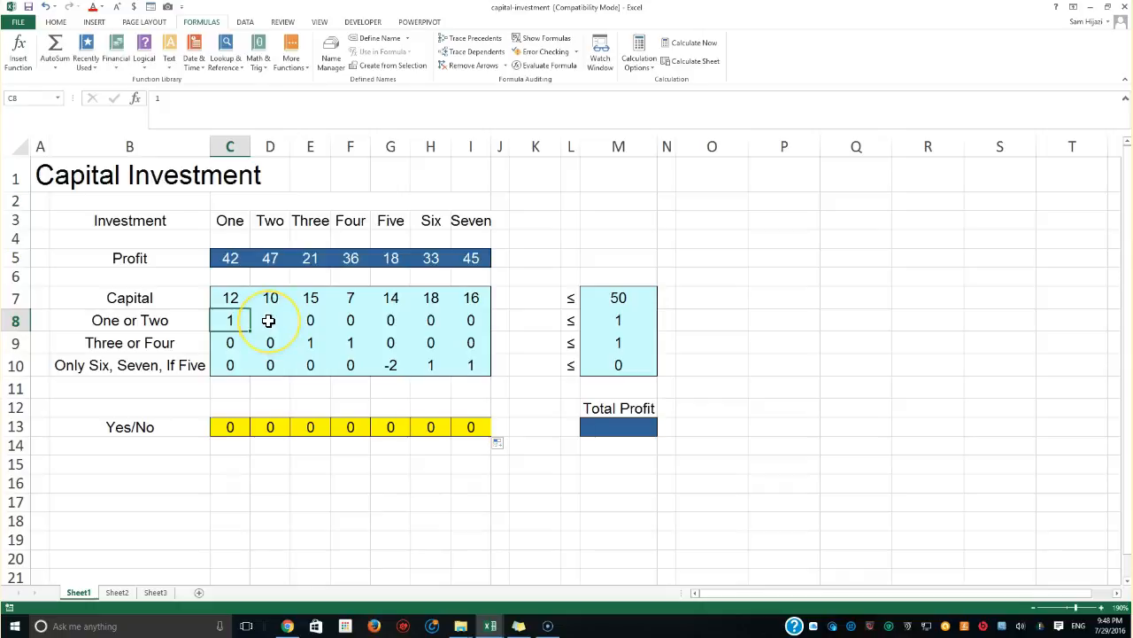
pyautogui.click(268, 321)
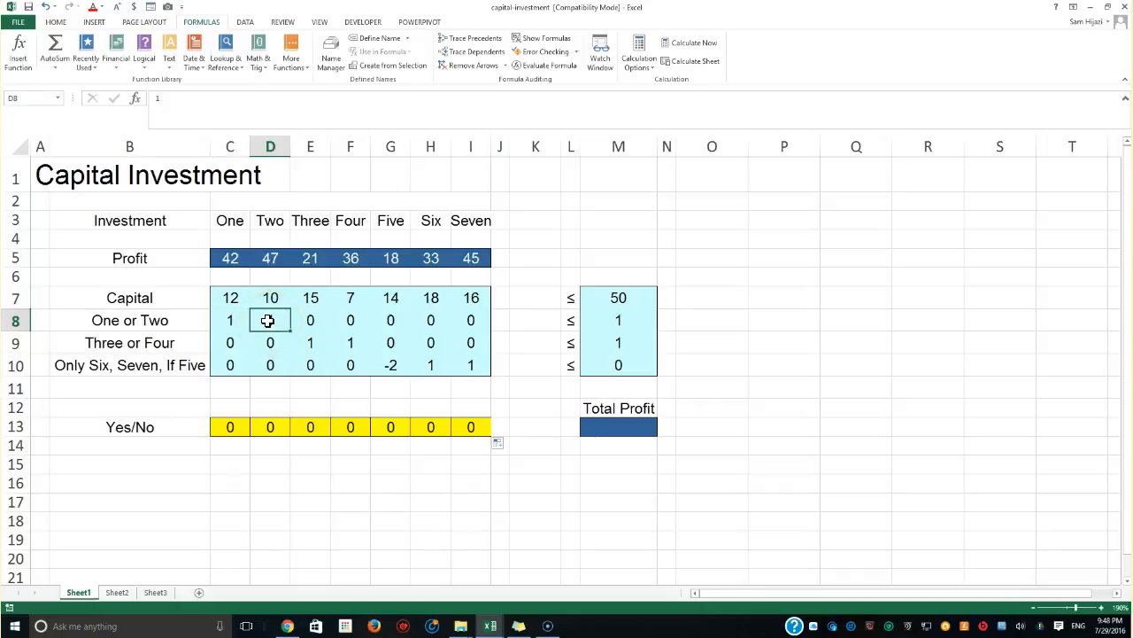
pyautogui.click(620, 321)
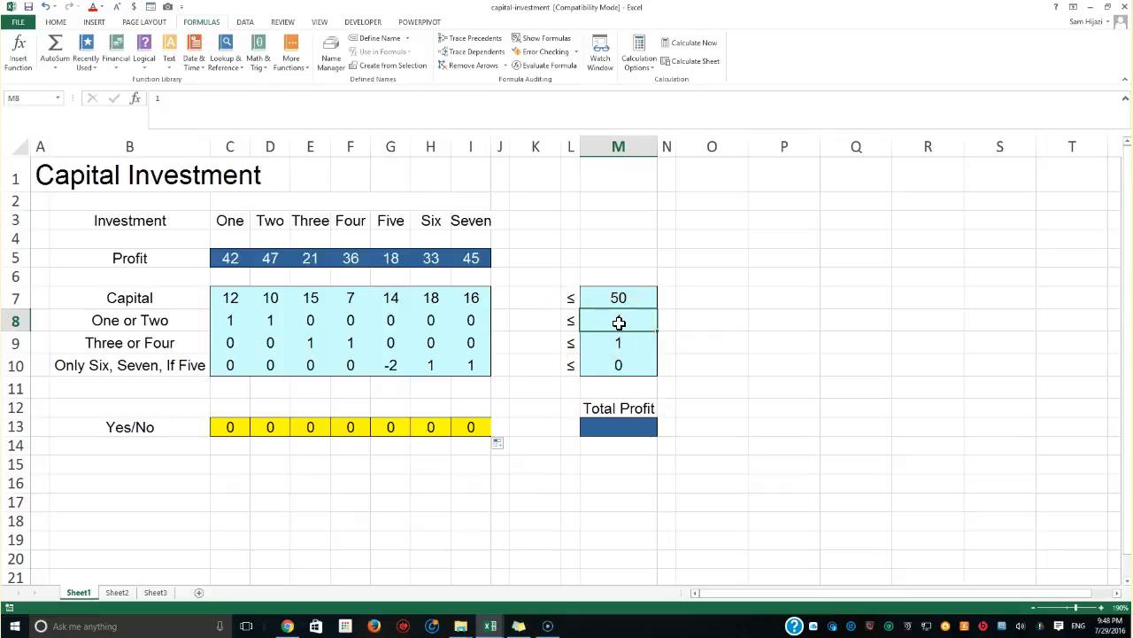
pyautogui.moveTo(232, 319); pyautogui.dragTo(263, 323)
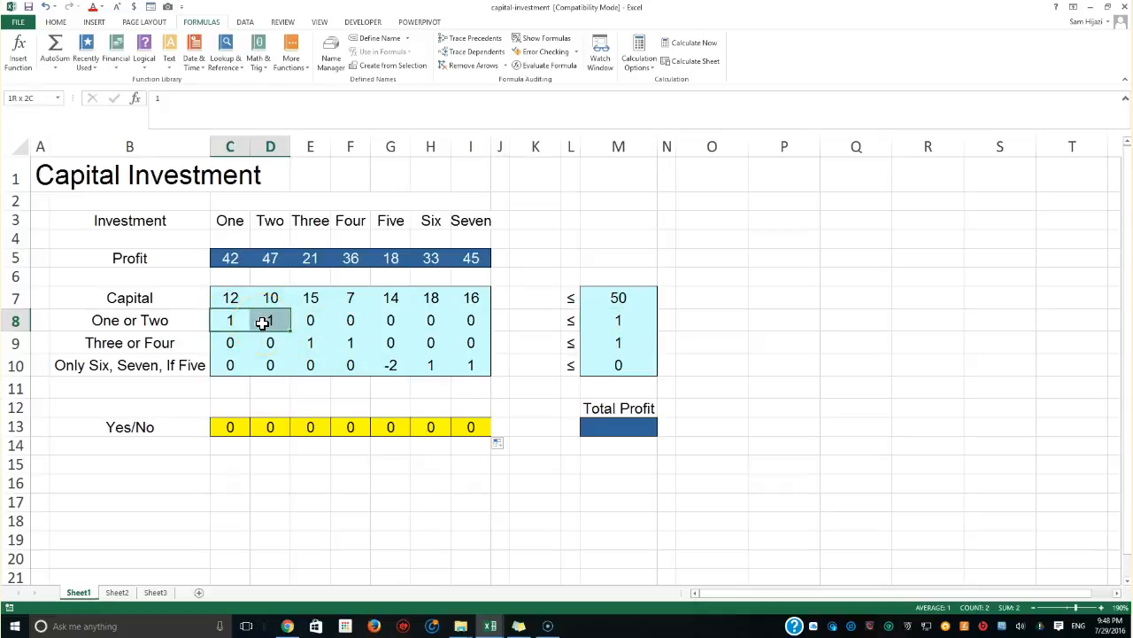
pyautogui.moveTo(535, 320); pyautogui.dragTo(611, 321)
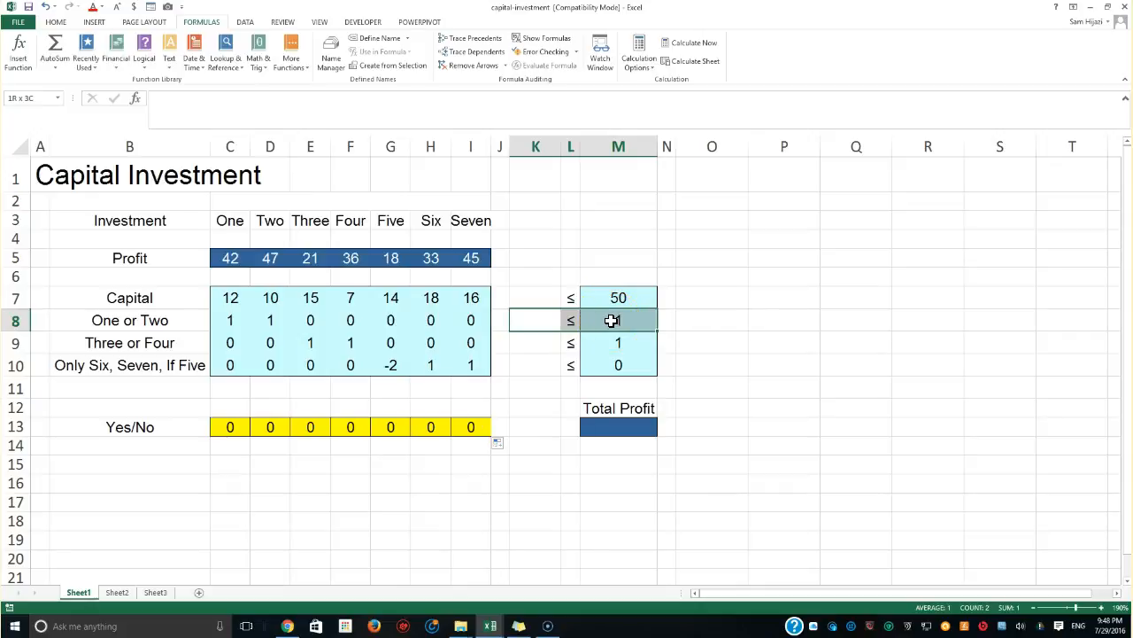
pyautogui.click(270, 320)
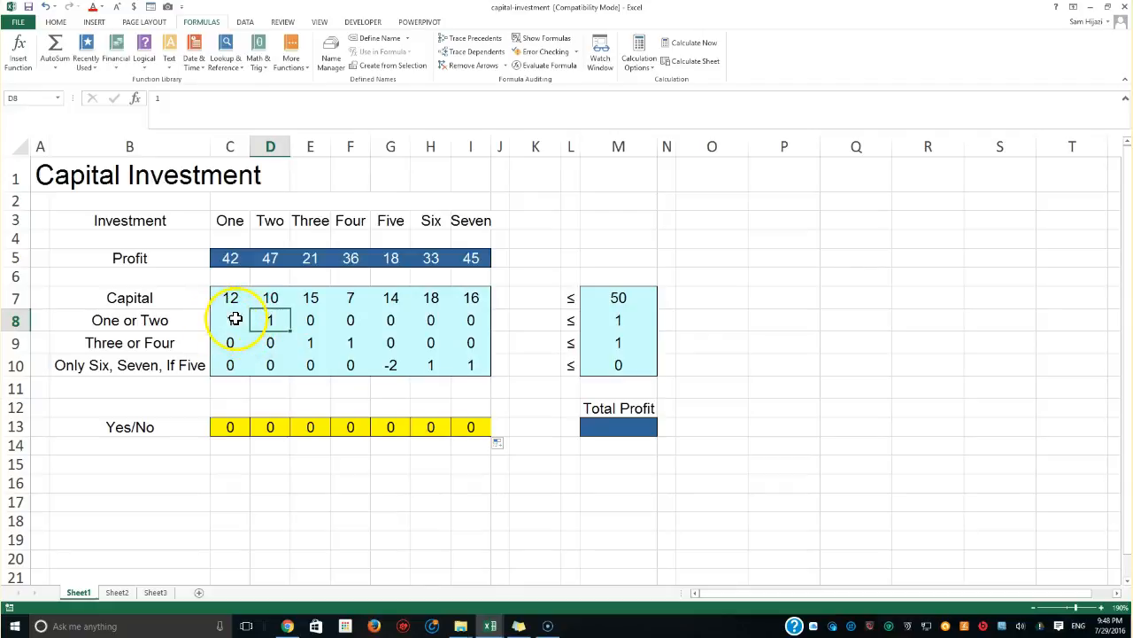
# Enter a trial value of 0 in K8, compare it with the One or Two limit in M8, and clear K8.
pyautogui.click(535, 323)
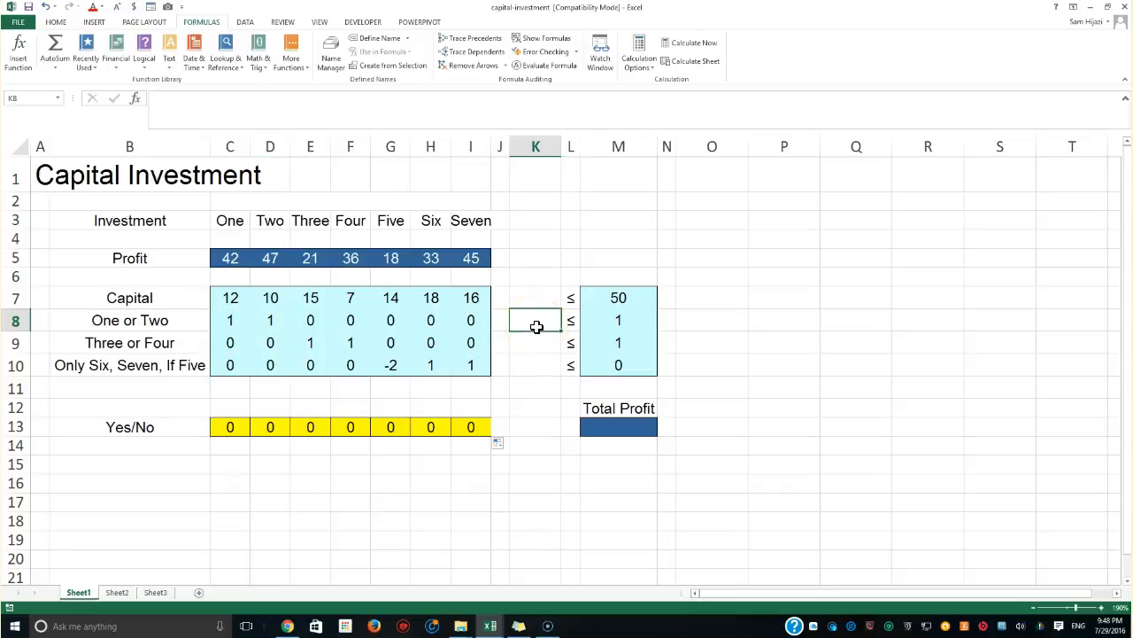
pyautogui.write('0')
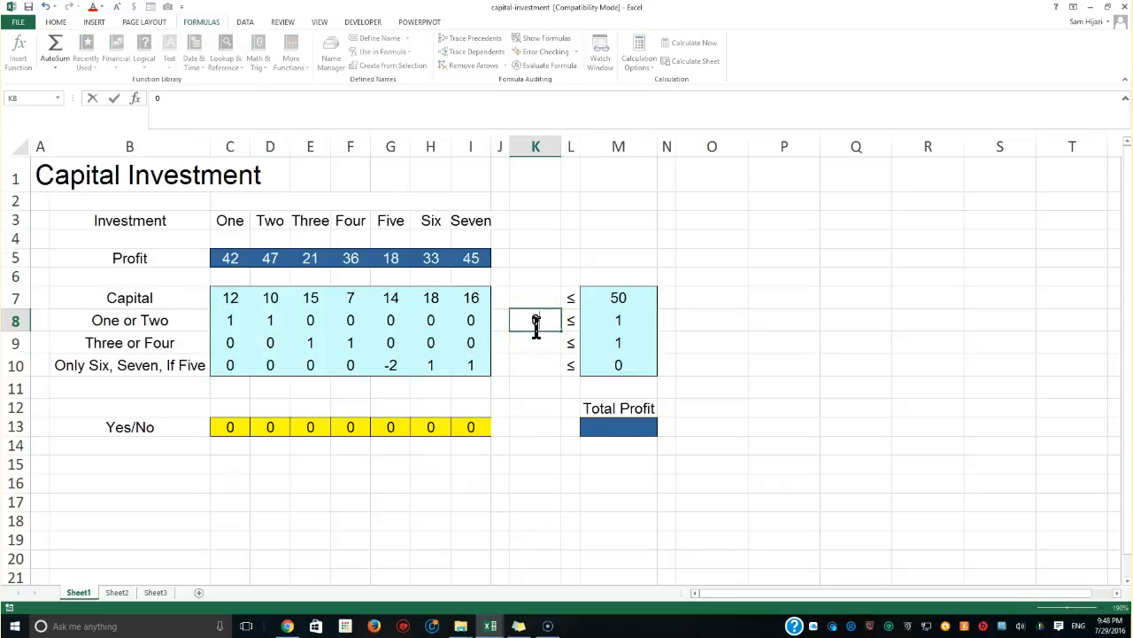
pyautogui.moveTo(632, 324); pyautogui.dragTo(519, 320)
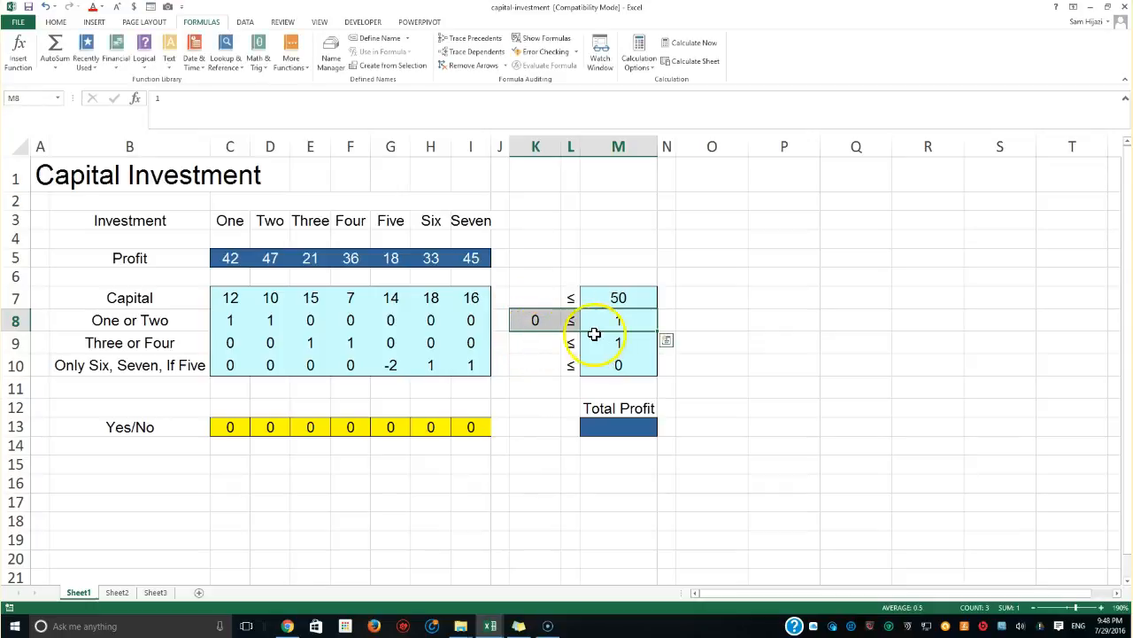
pyautogui.click(536, 322)
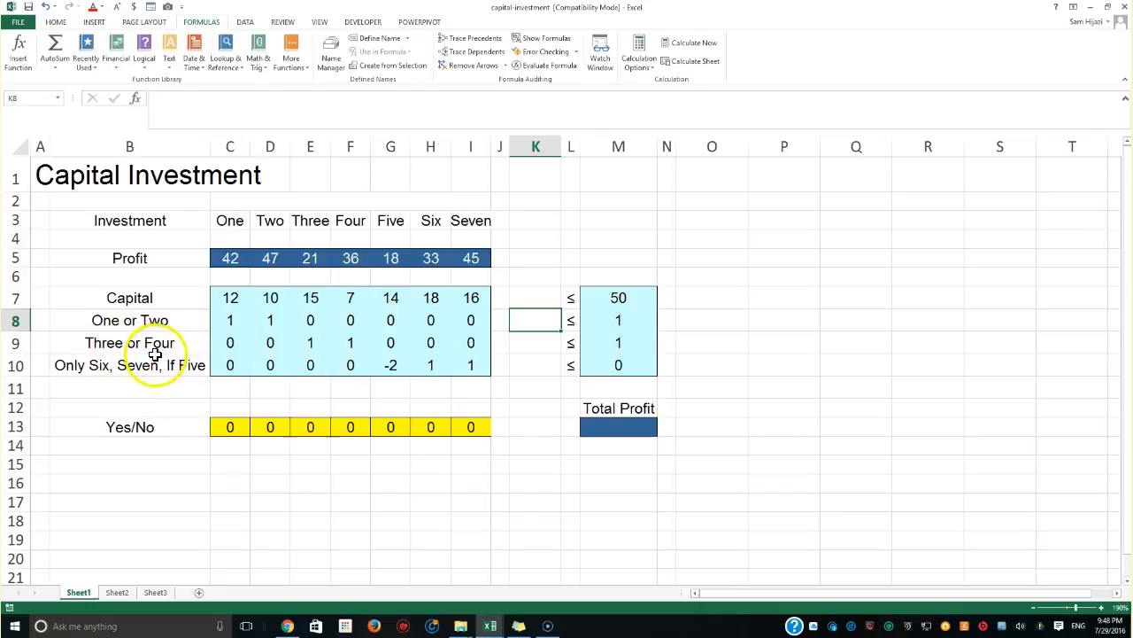
# Examine the Three or Four constraint in row 9 and its coefficients for investments Three and Four in E9:F9.
pyautogui.click(314, 344)
pyautogui.click(350, 346)
pyautogui.write('1')
pyautogui.hotkey('ctrl', 'Return')
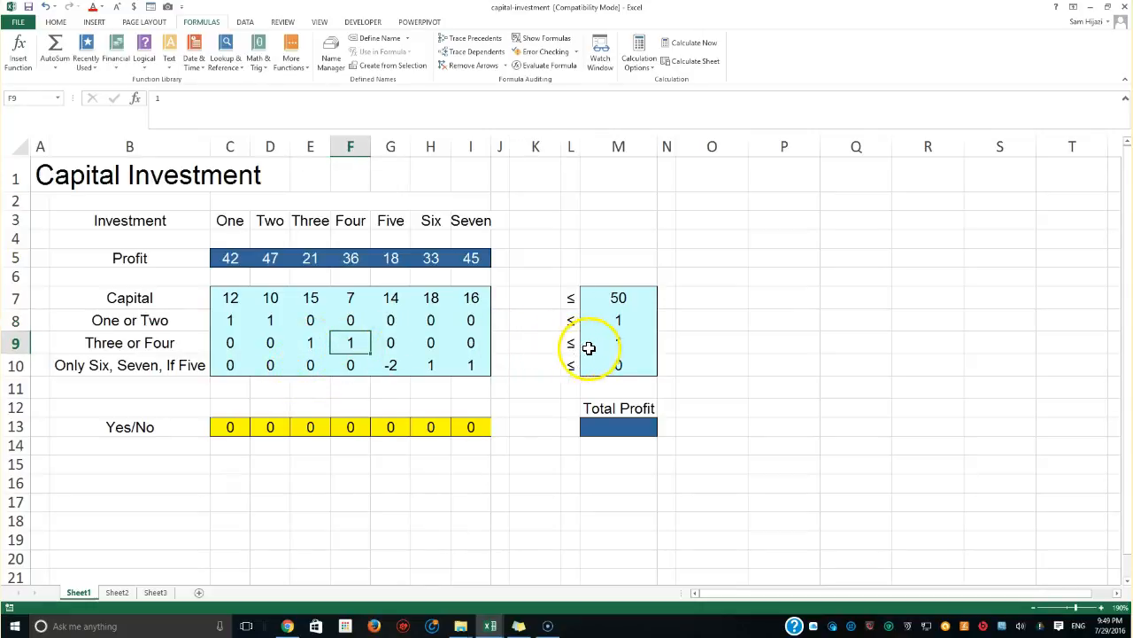
pyautogui.moveTo(319, 341); pyautogui.dragTo(365, 344)
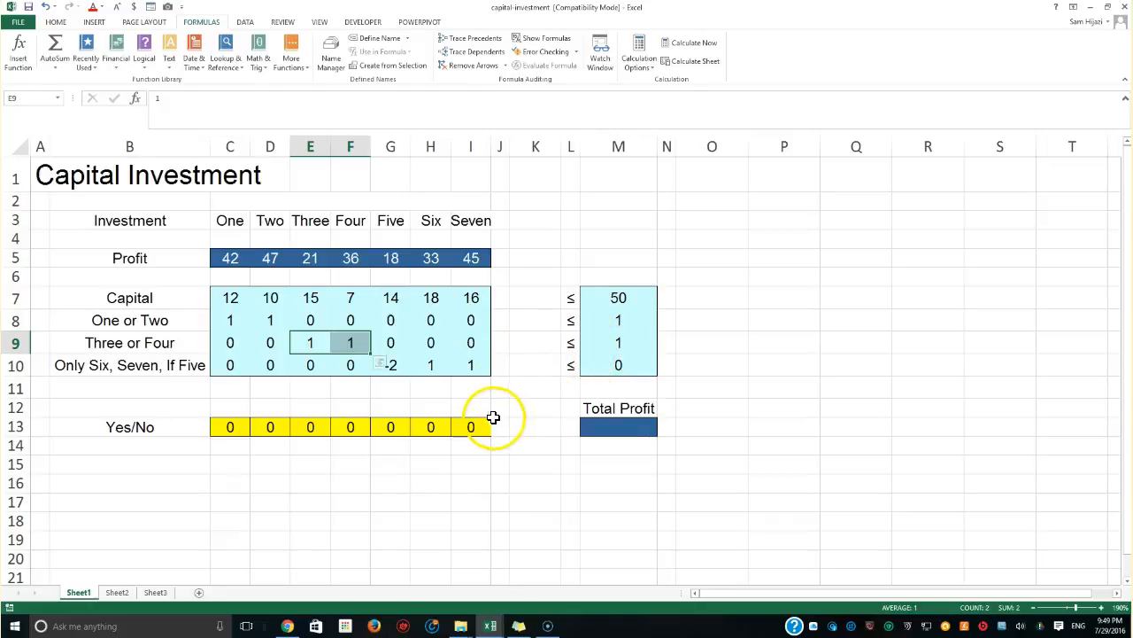
# Examine the Only Six, Seven, If Five constraint in row 10, its coefficients in G10:I10 and its less-than-or-equal sign in L10.
pyautogui.click(176, 369)
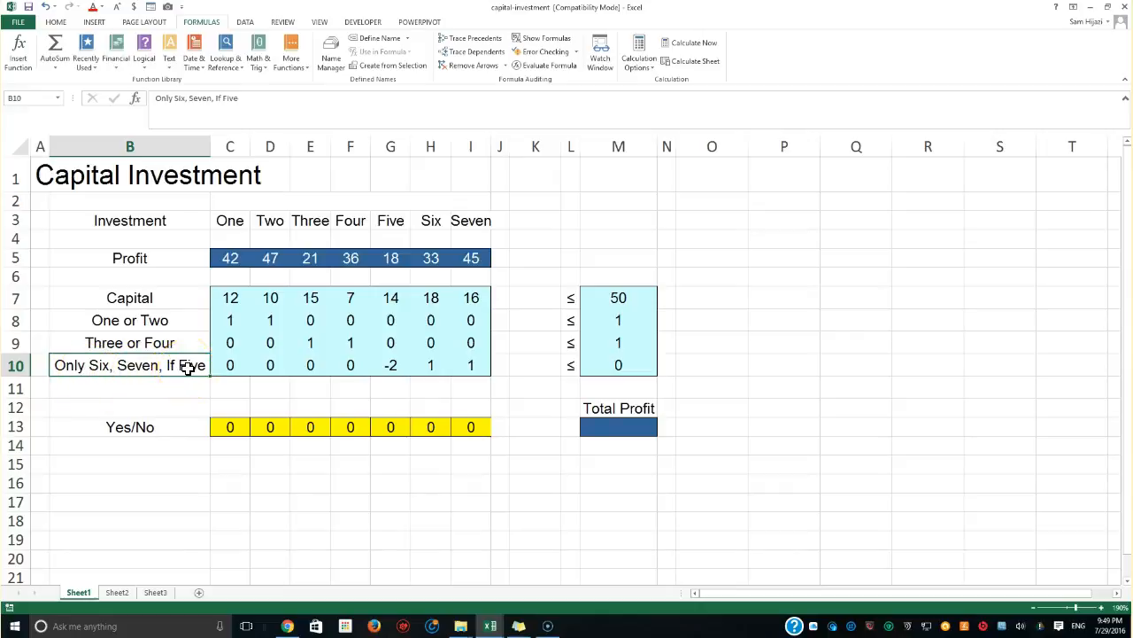
pyautogui.click(392, 365)
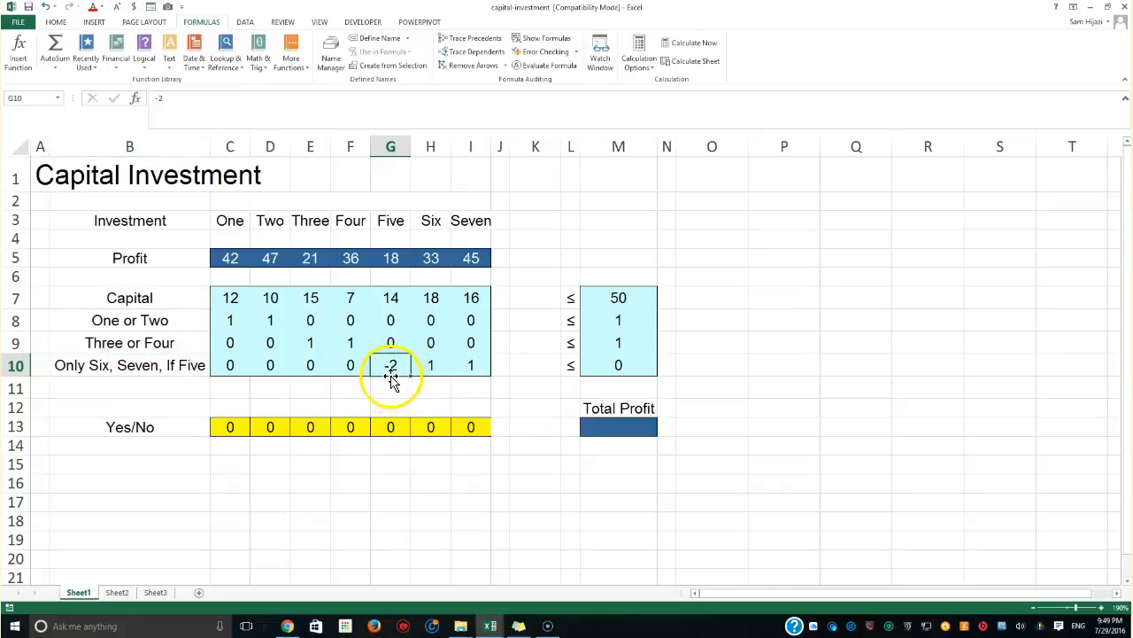
pyautogui.moveTo(432, 369); pyautogui.dragTo(468, 369)
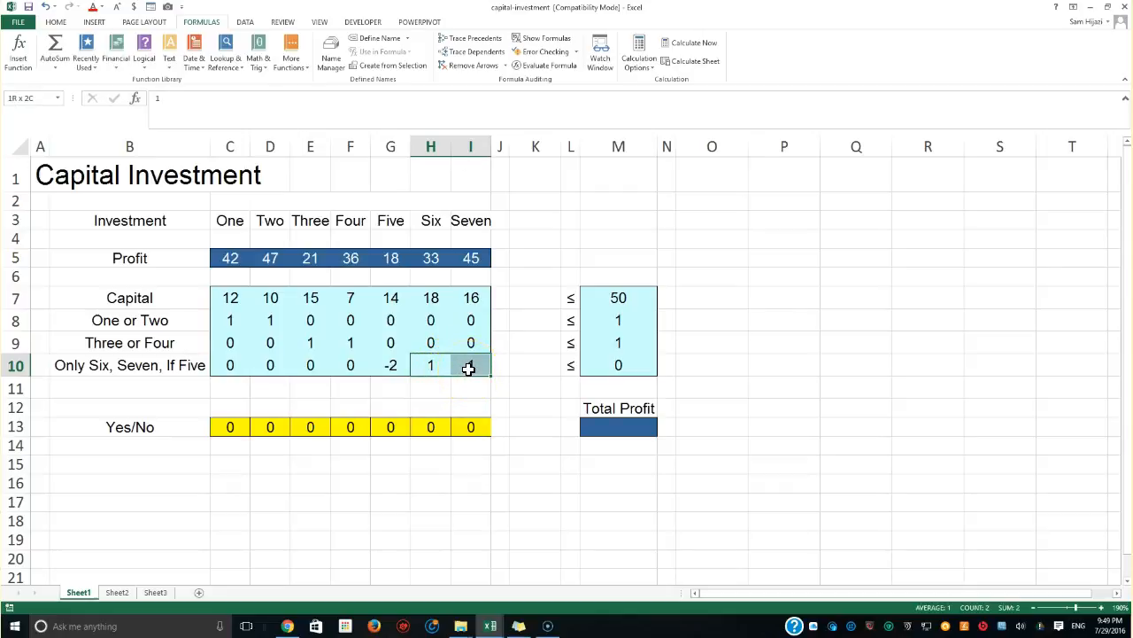
pyautogui.click(575, 367)
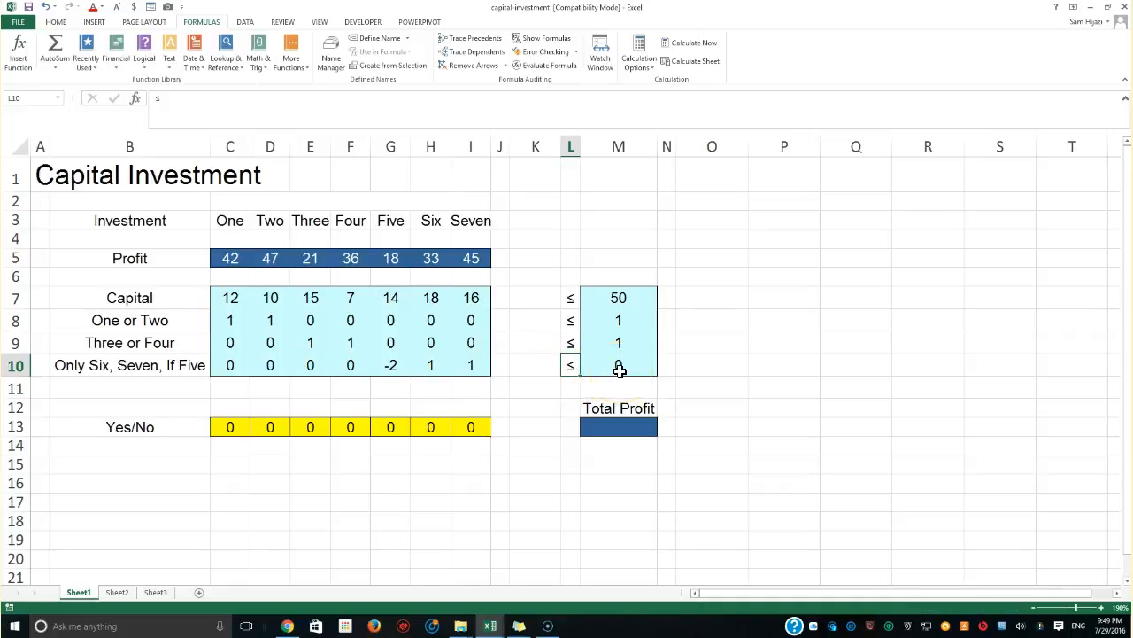
# Compare the Six and Seven coefficients in H10:I10 with the Five coefficient in G10 and the limit in M10.
pyautogui.click(431, 366)
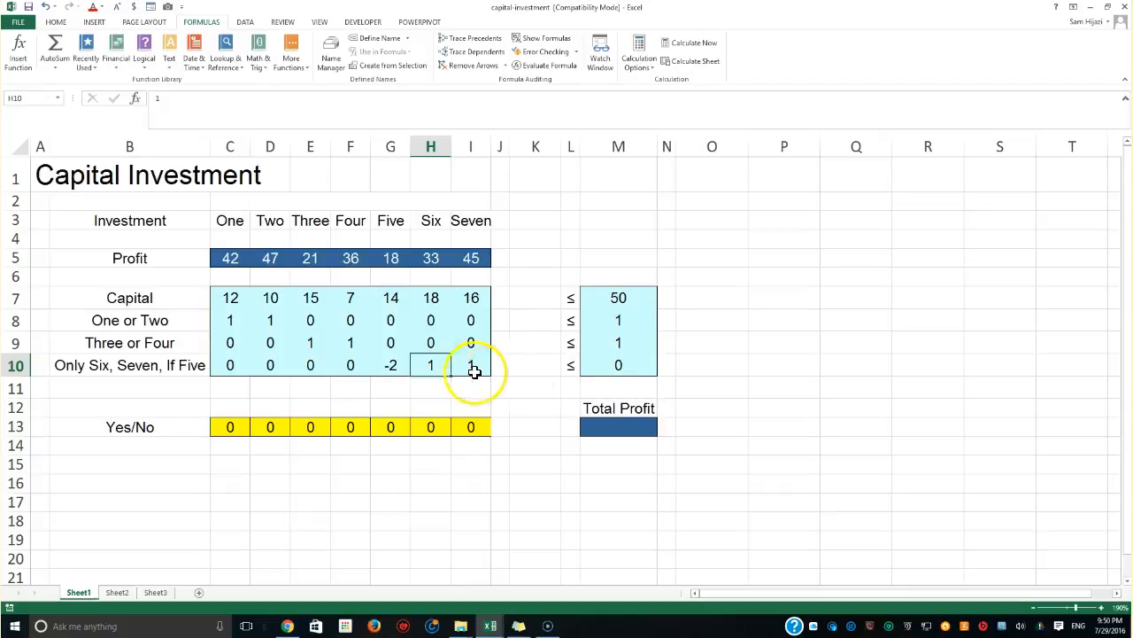
pyautogui.moveTo(435, 363); pyautogui.dragTo(463, 364)
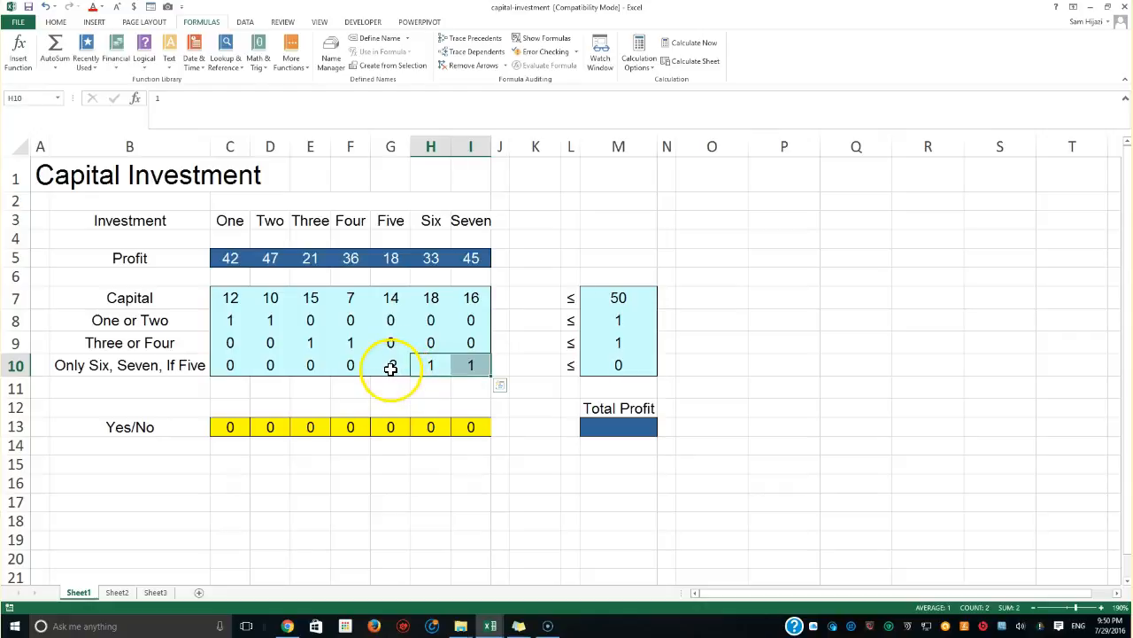
pyautogui.click(390, 369)
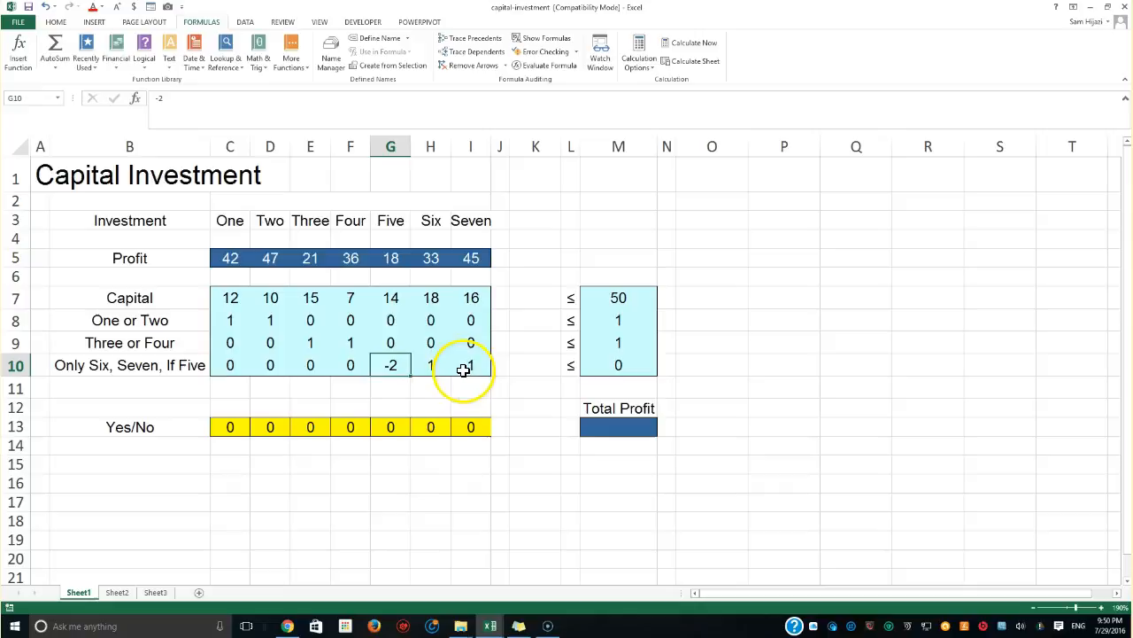
pyautogui.click(614, 363)
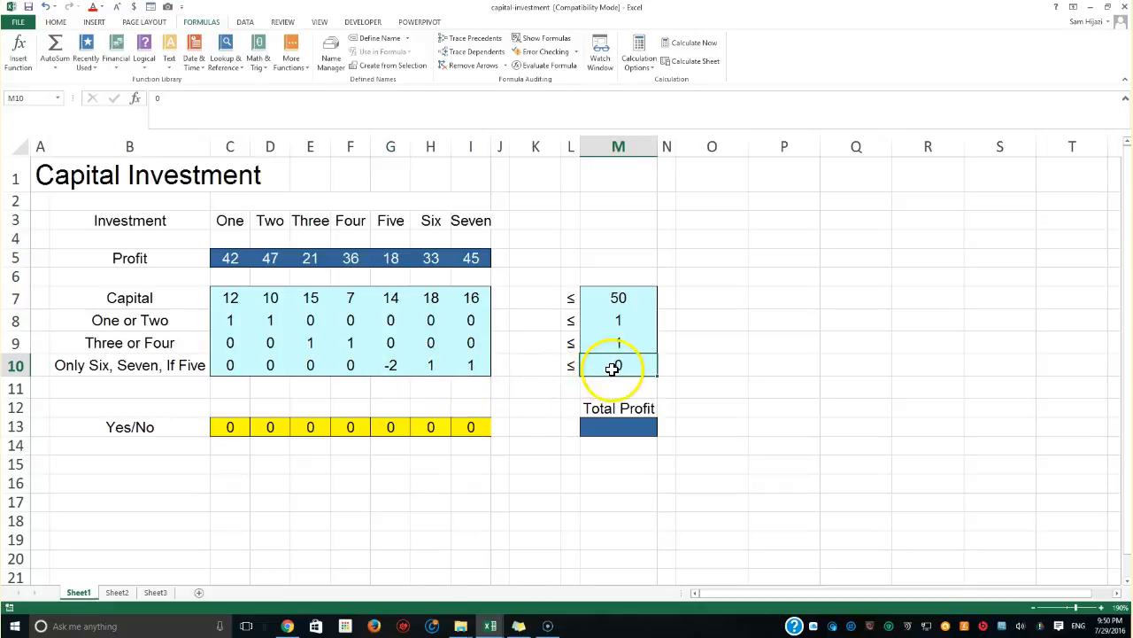
# Examine how choosing investments Six and Seven in H10:I10 would affect the constraint total in the empty cell K10.
pyautogui.click(431, 366)
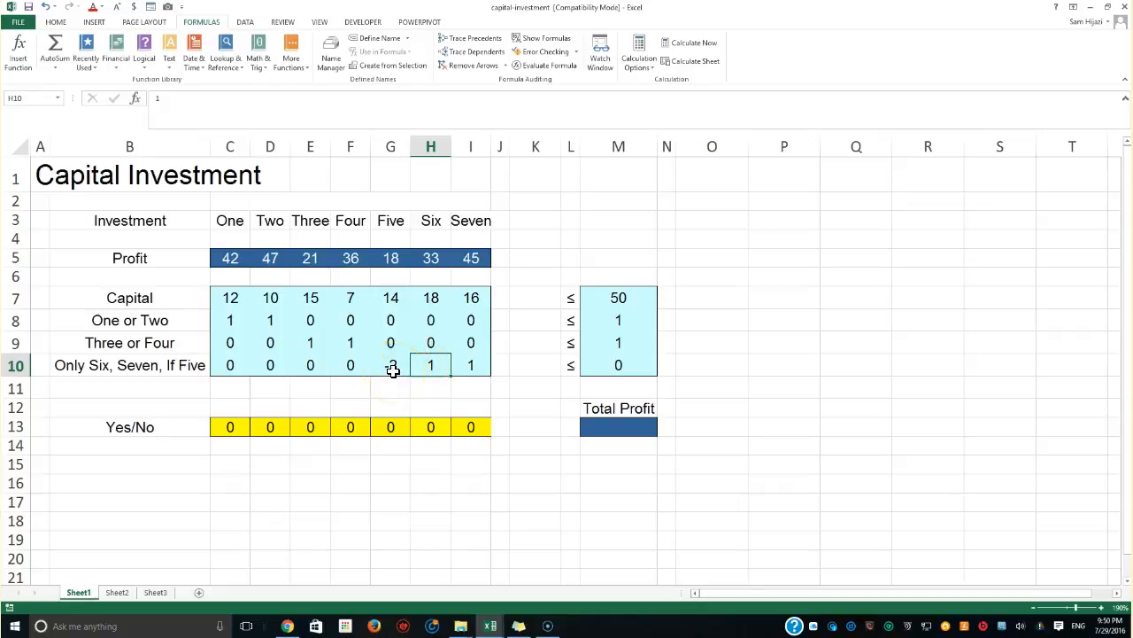
pyautogui.click(522, 367)
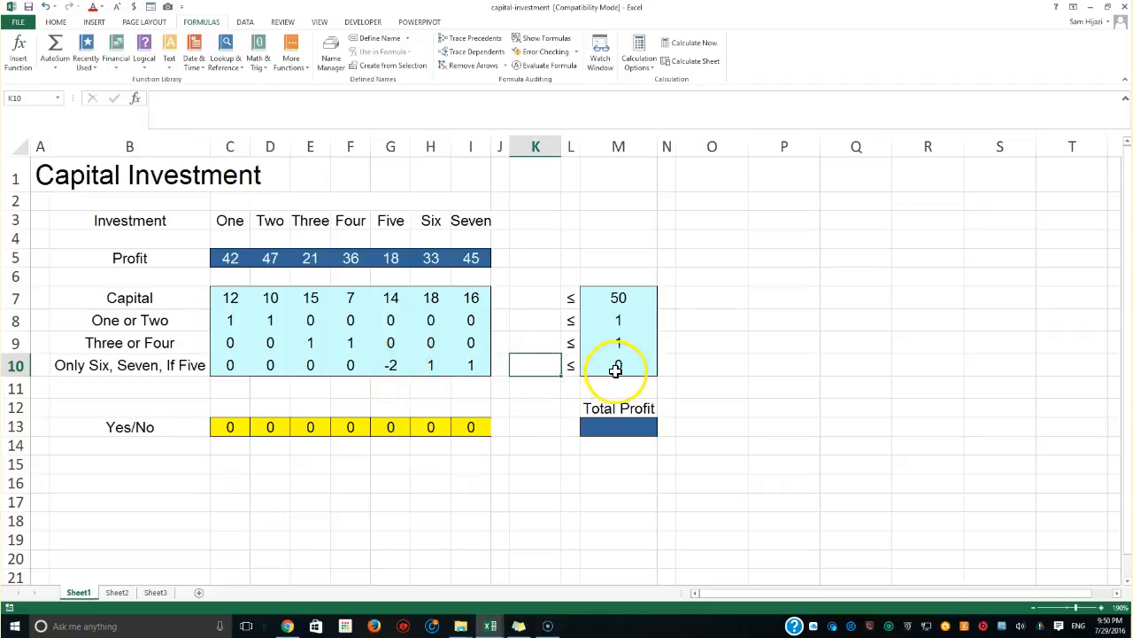
pyautogui.moveTo(447, 369)
pyautogui.mouseDown()
pyautogui.moveTo(438, 367)
pyautogui.moveTo(465, 370)
pyautogui.mouseUp()
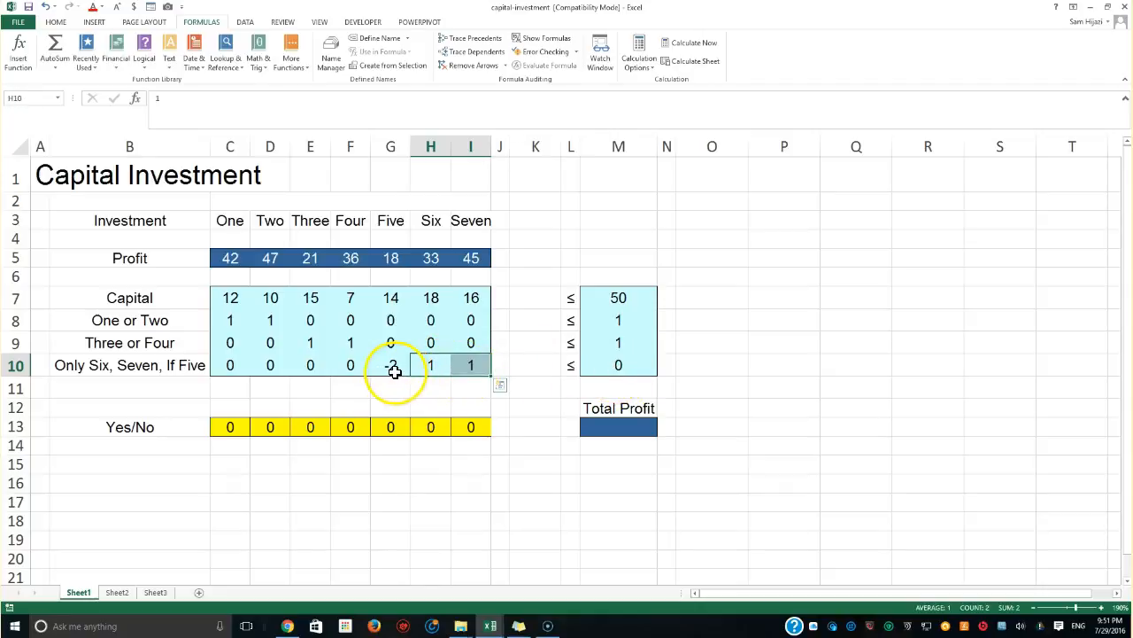
pyautogui.click(531, 365)
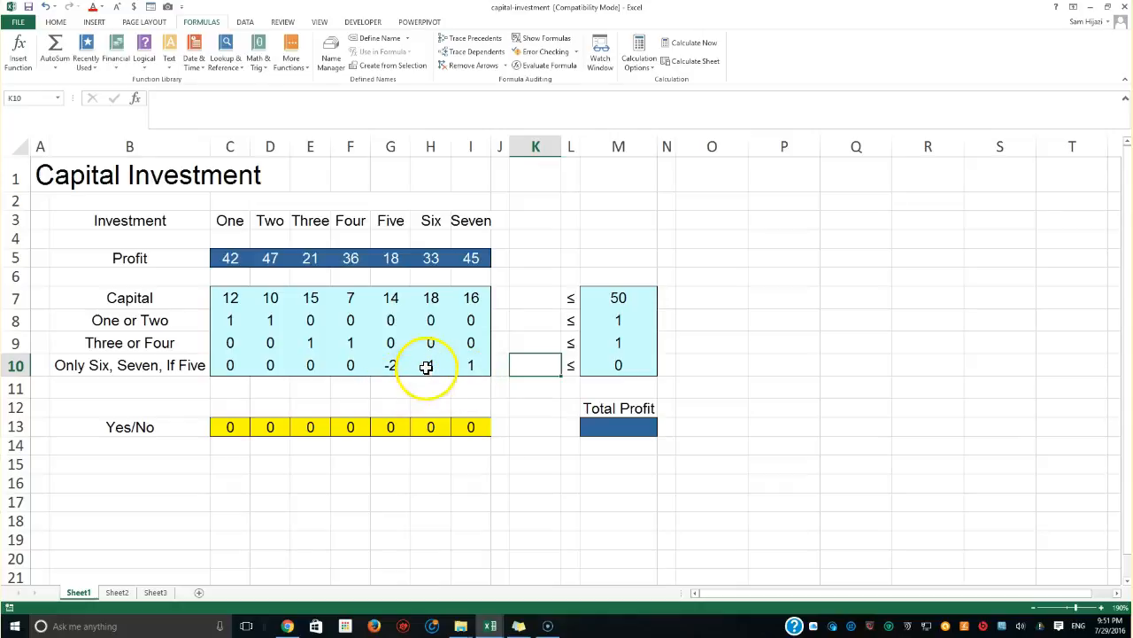
pyautogui.moveTo(431, 366); pyautogui.dragTo(472, 368)
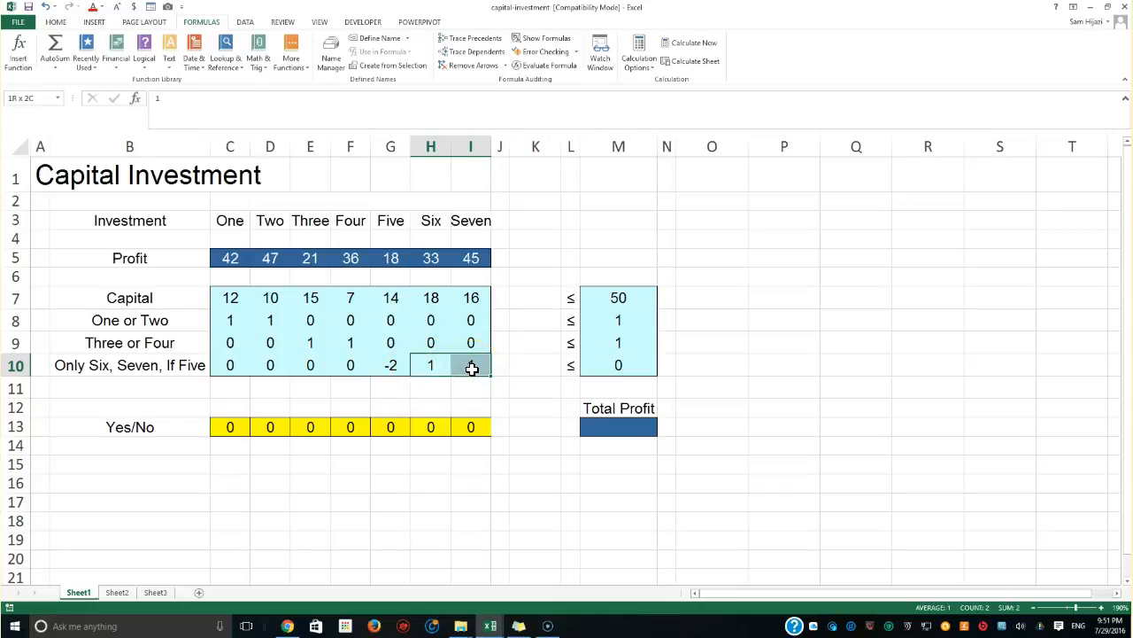
pyautogui.hotkey('ctrl', 'r')
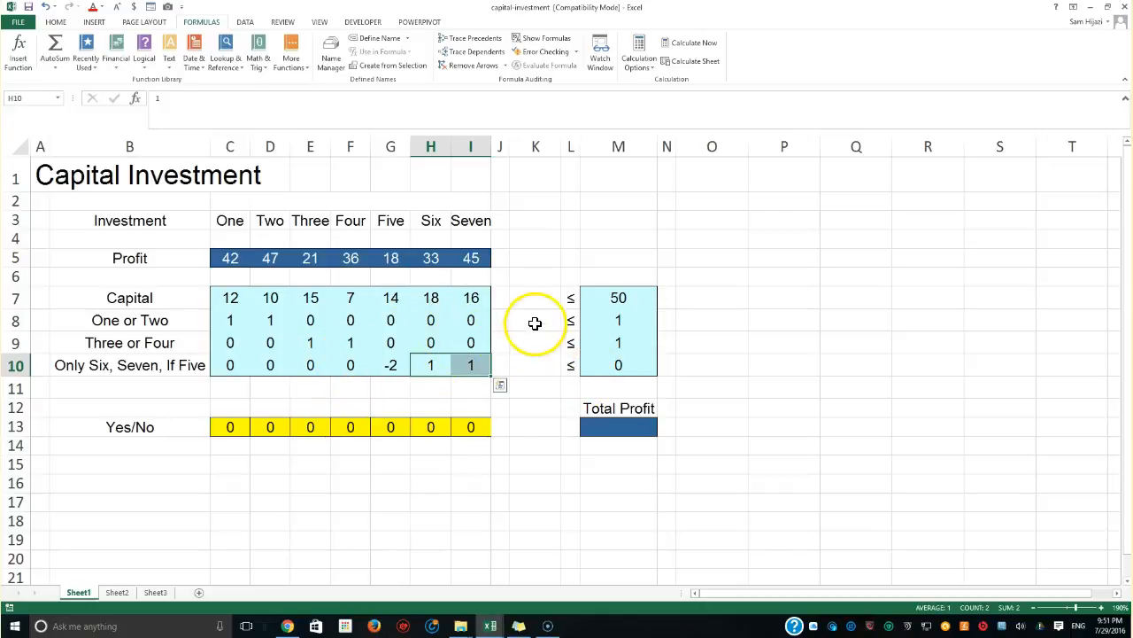
# Enter =SUMPRODUCT(C7:I7,$C$13:$I$13) in K7 to total the capital used by the Yes/No decisions.
pyautogui.click(534, 297)
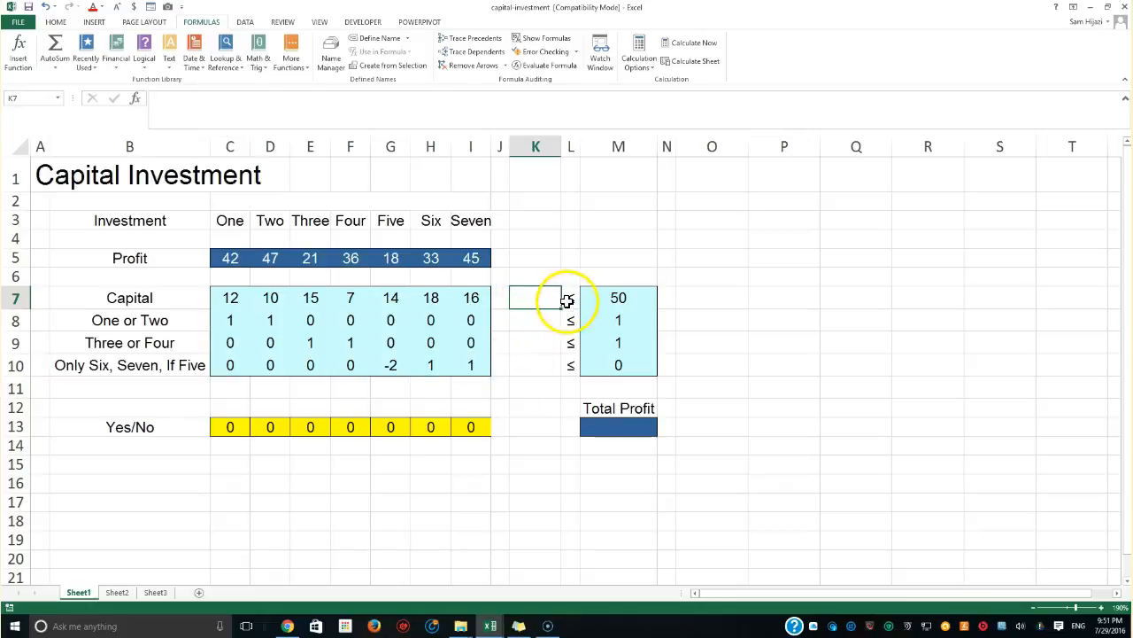
pyautogui.moveTo(574, 298); pyautogui.dragTo(567, 366)
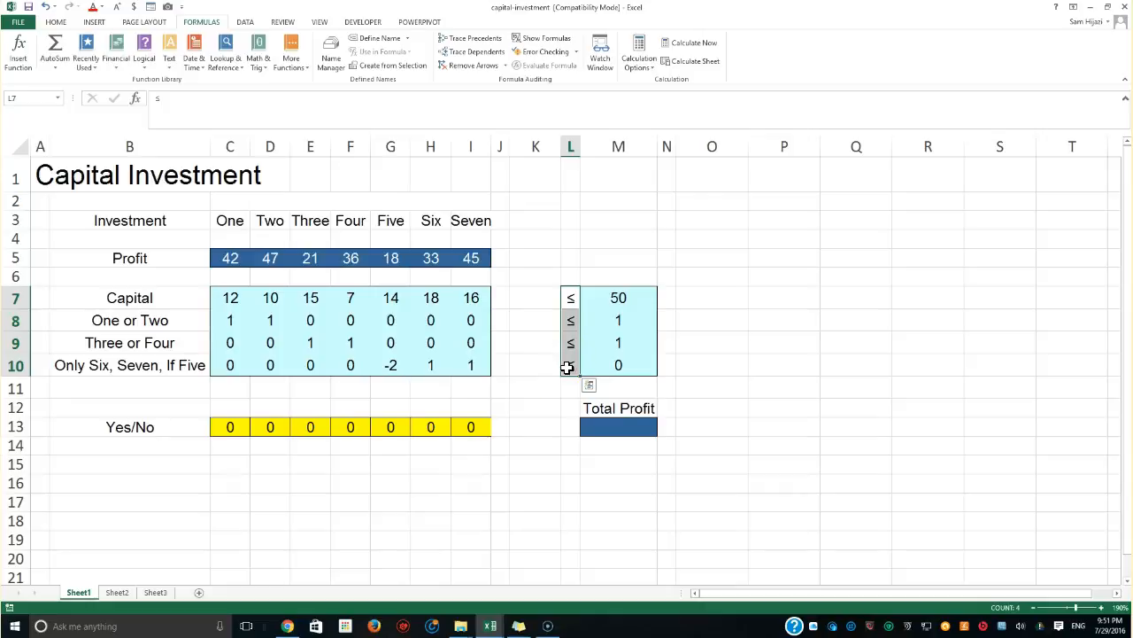
pyautogui.click(530, 297)
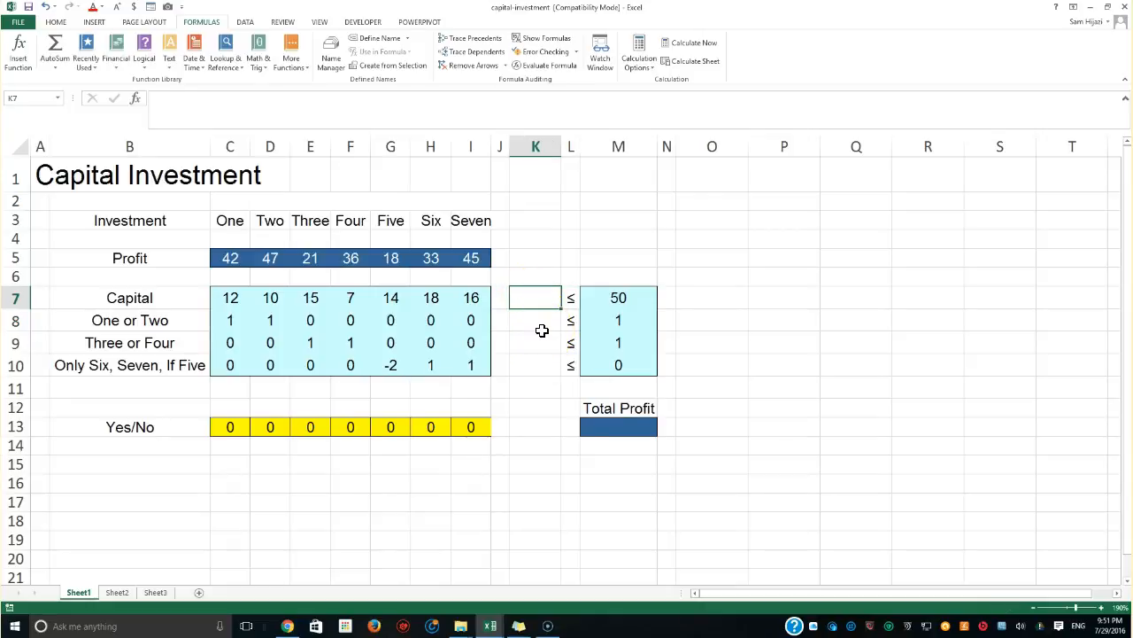
pyautogui.write('=')
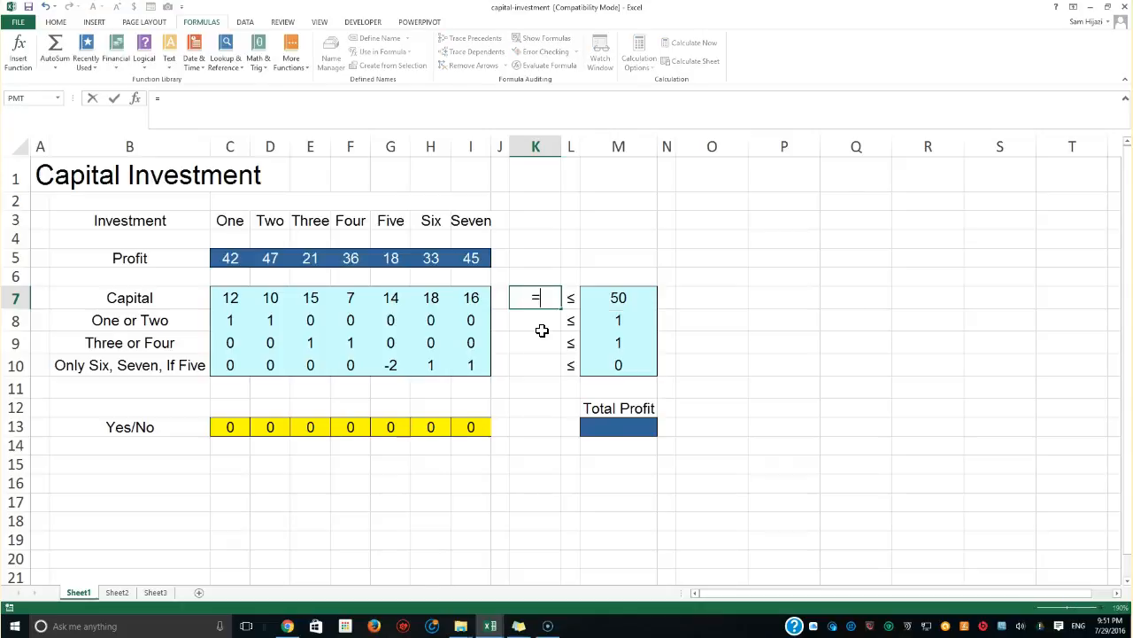
pyautogui.write('SUM')
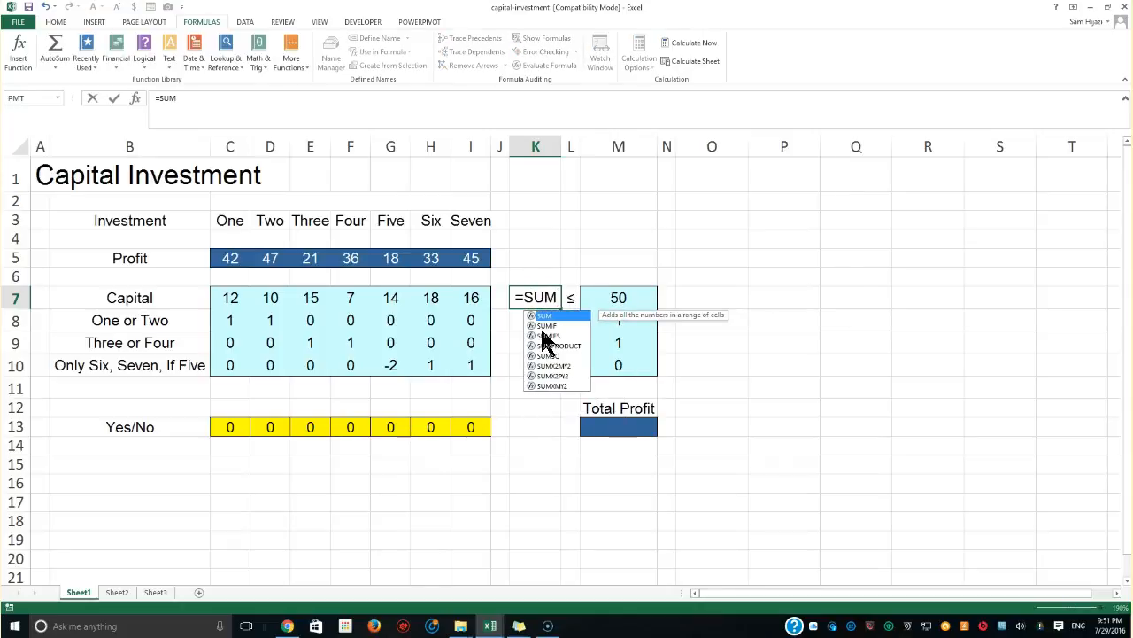
pyautogui.click(554, 347)
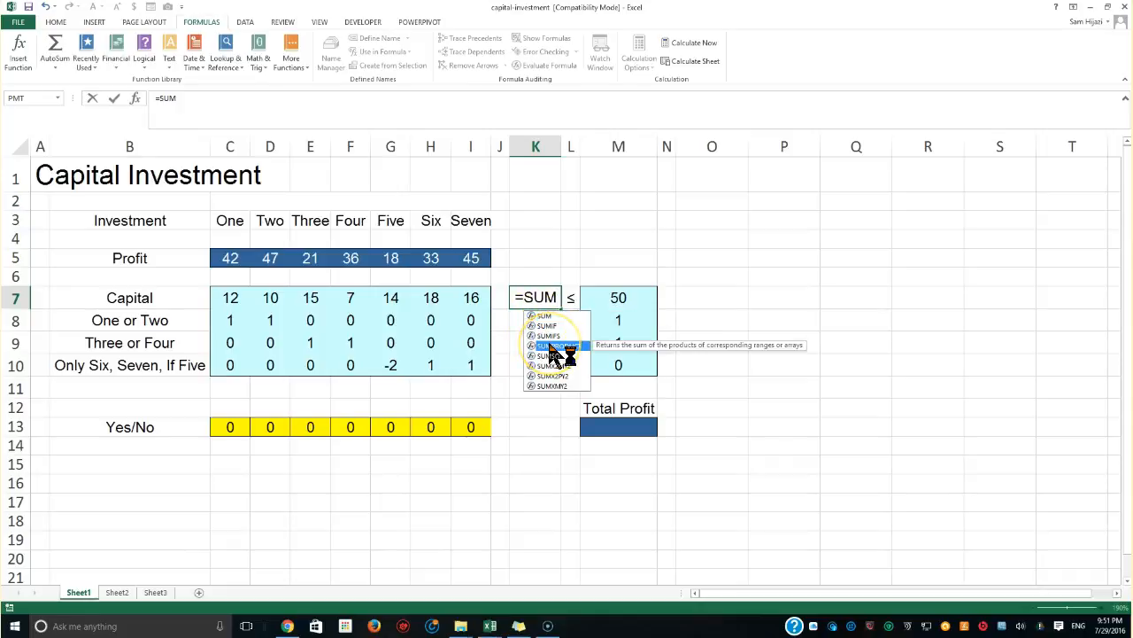
pyautogui.doubleClick(553, 347)
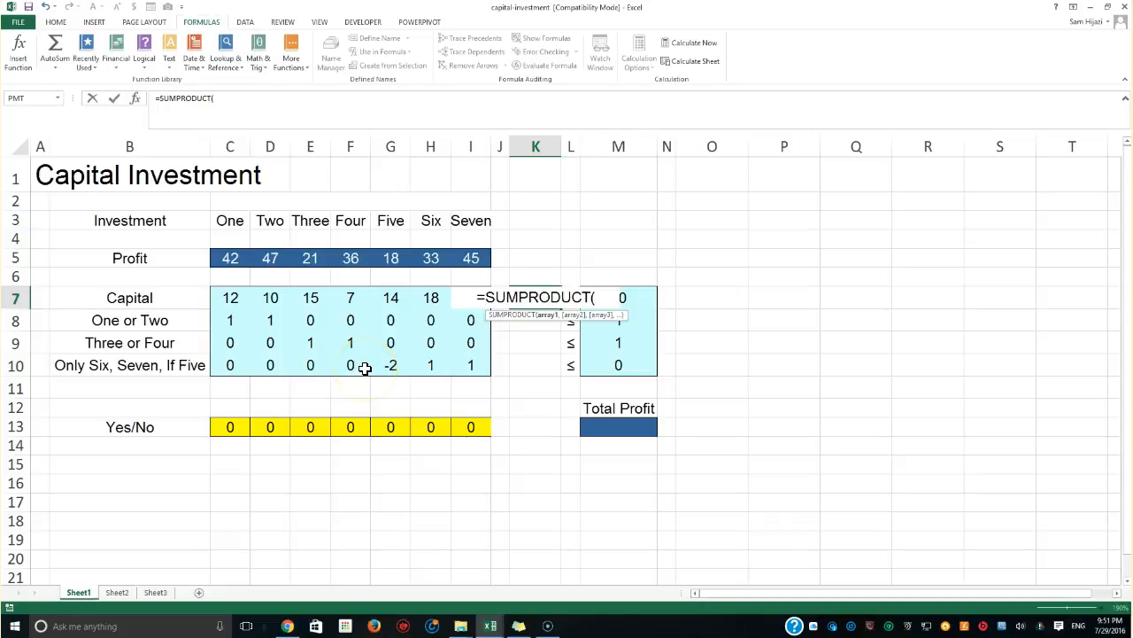
pyautogui.moveTo(230, 297); pyautogui.dragTo(467, 301)
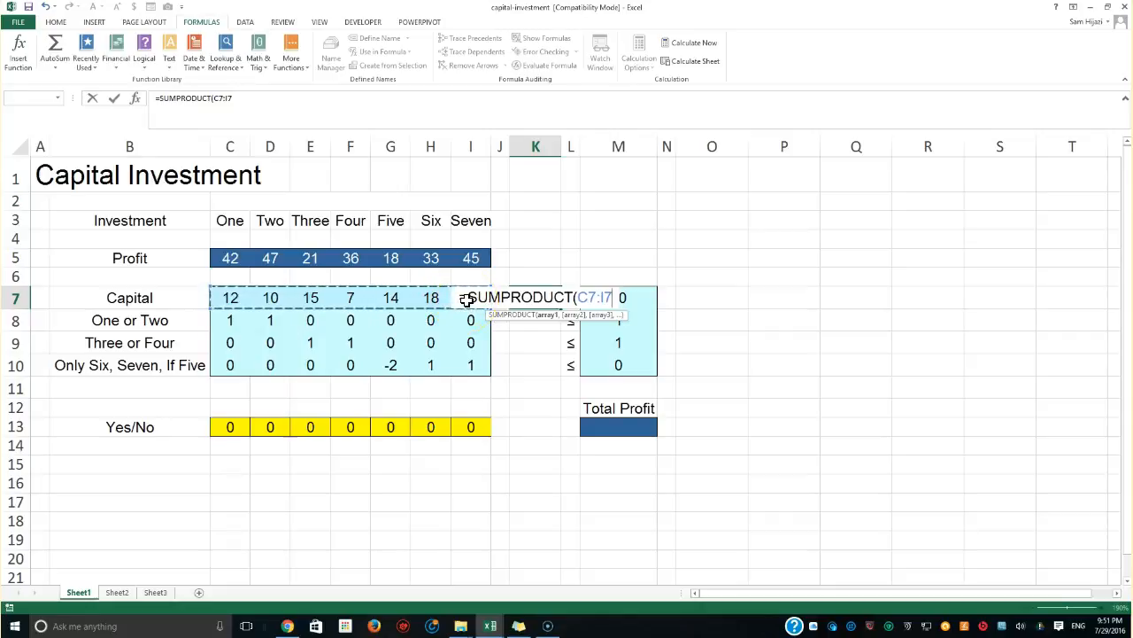
pyautogui.write(',')
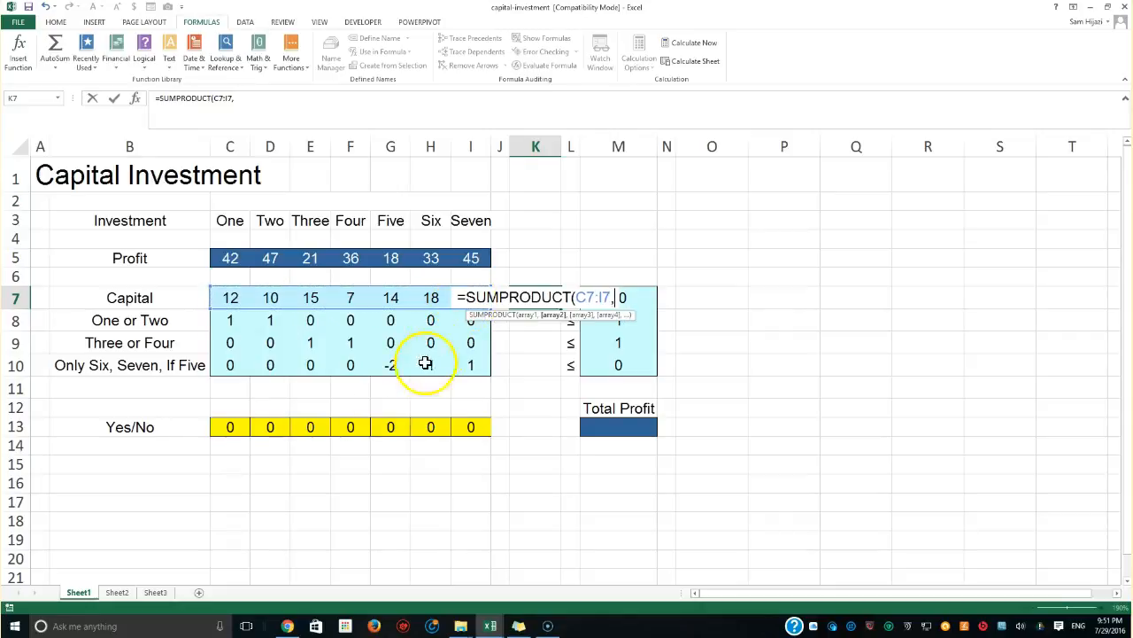
pyautogui.moveTo(227, 427); pyautogui.dragTo(466, 429)
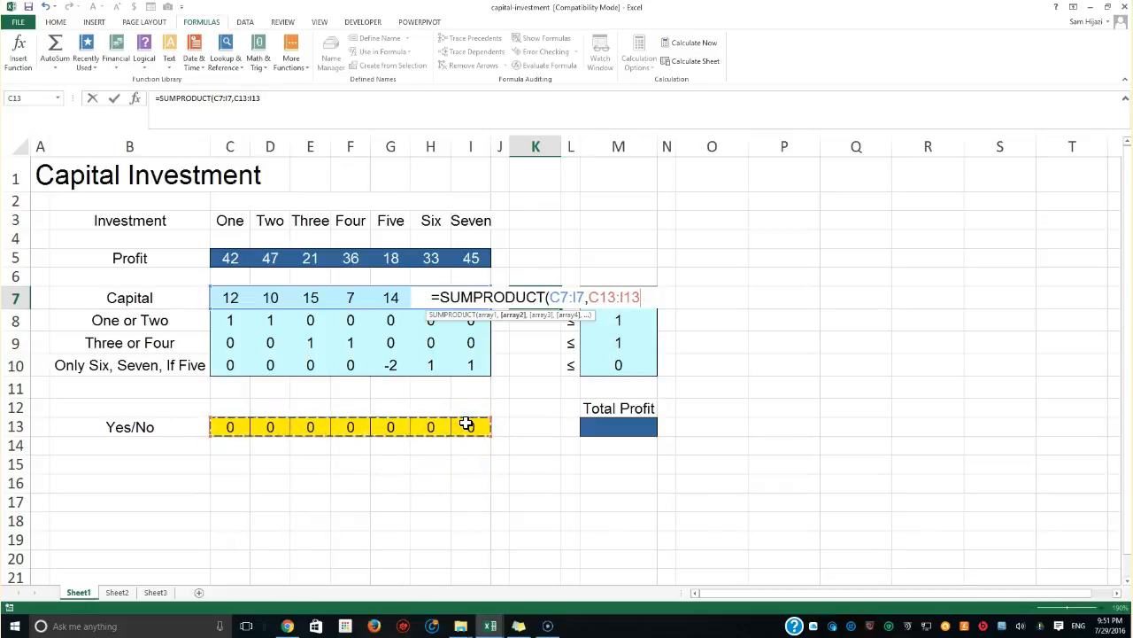
pyautogui.press('F4')
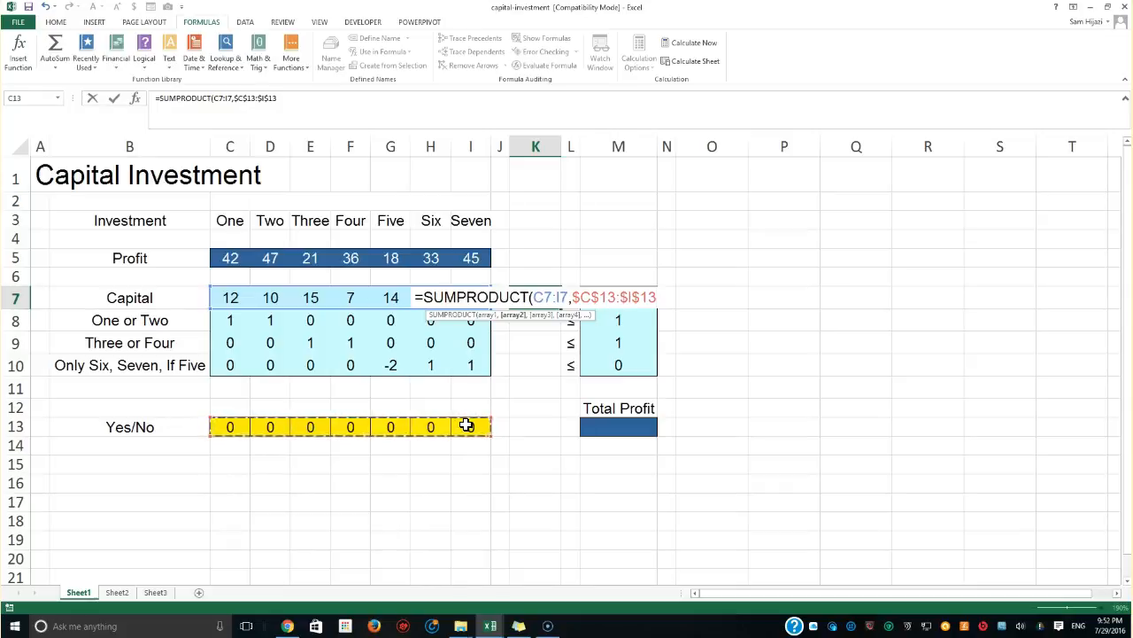
pyautogui.write(')')
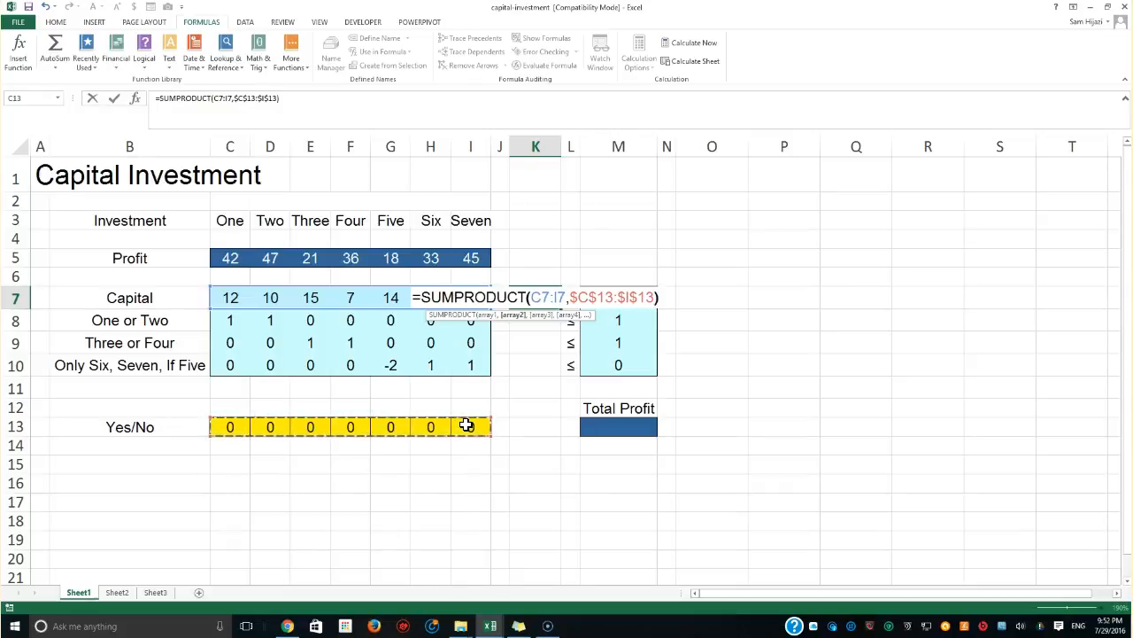
pyautogui.press('Return')
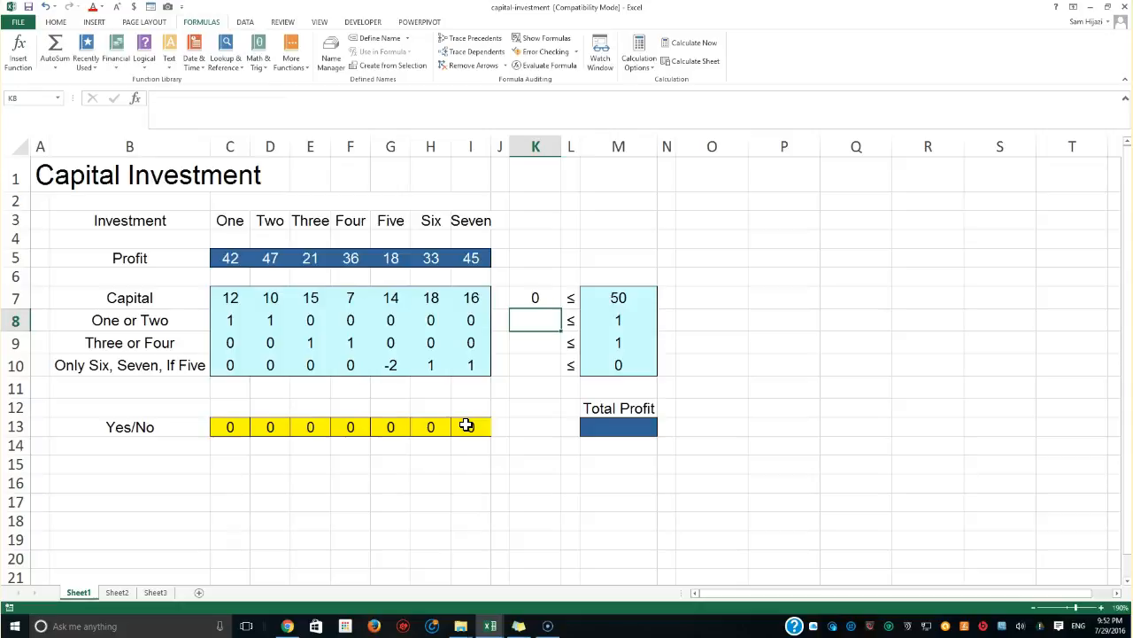
# Copy the SUMPRODUCT formula from K7 down through K10 for the remaining constraints.
pyautogui.click(547, 299)
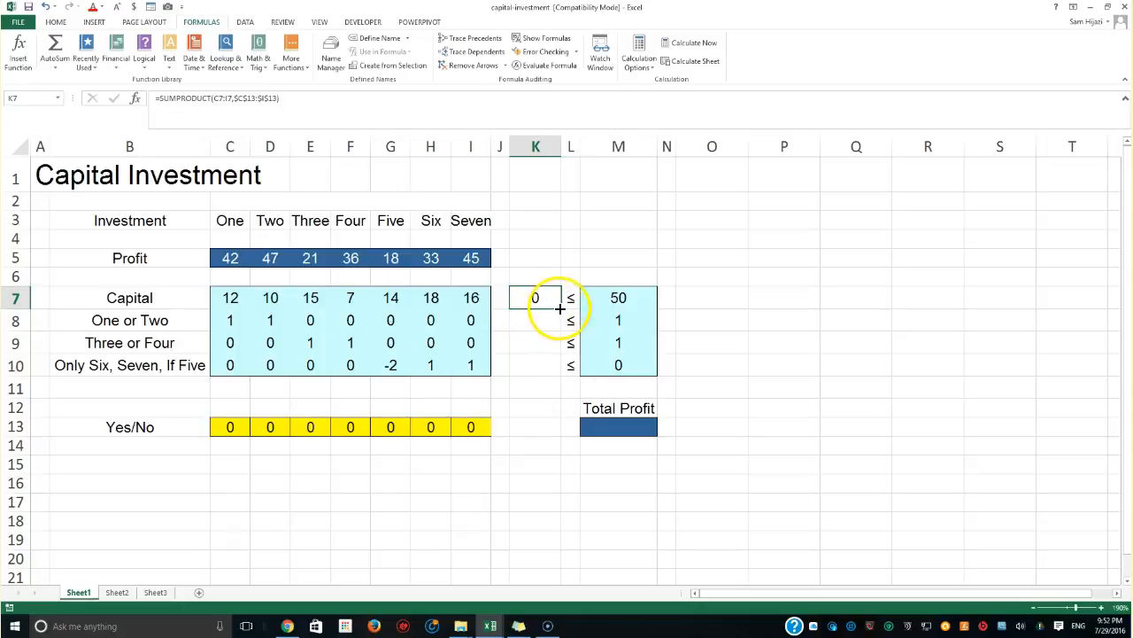
pyautogui.doubleClick(563, 308)
# Check the copied SUMPRODUCT formulas in K8:K10 against each constraint row and the fixed Yes/No range C13:I13.
pyautogui.moveTo(469, 425); pyautogui.dragTo(227, 423)
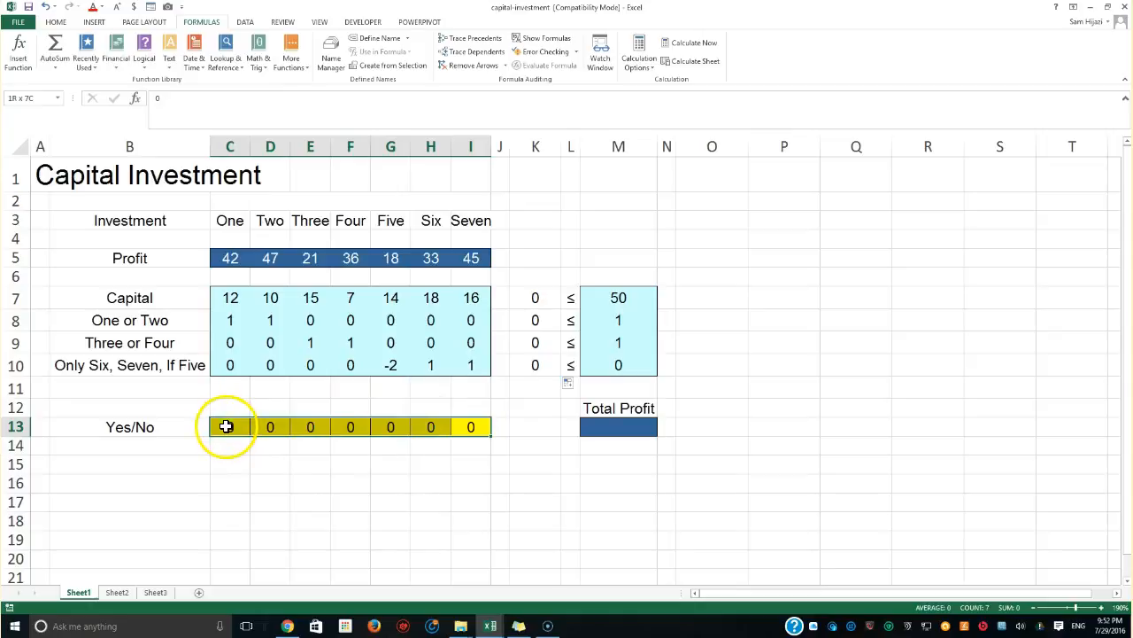
pyautogui.click(534, 321)
pyautogui.doubleClick(534, 321)
pyautogui.moveTo(532, 320); pyautogui.dragTo(571, 323)
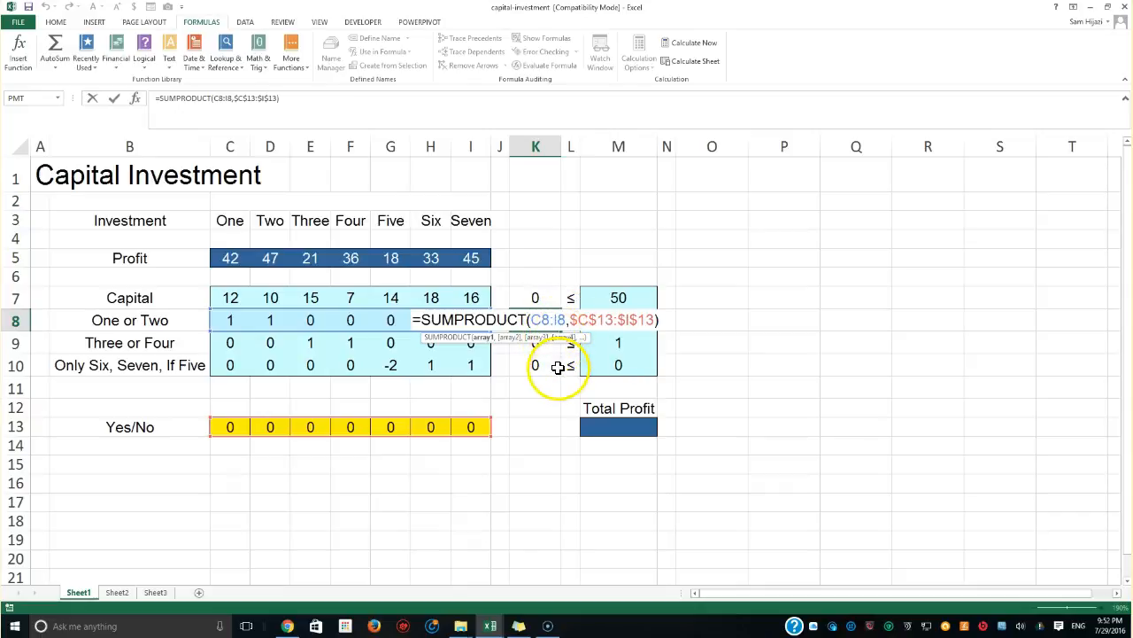
pyautogui.press('Escape')
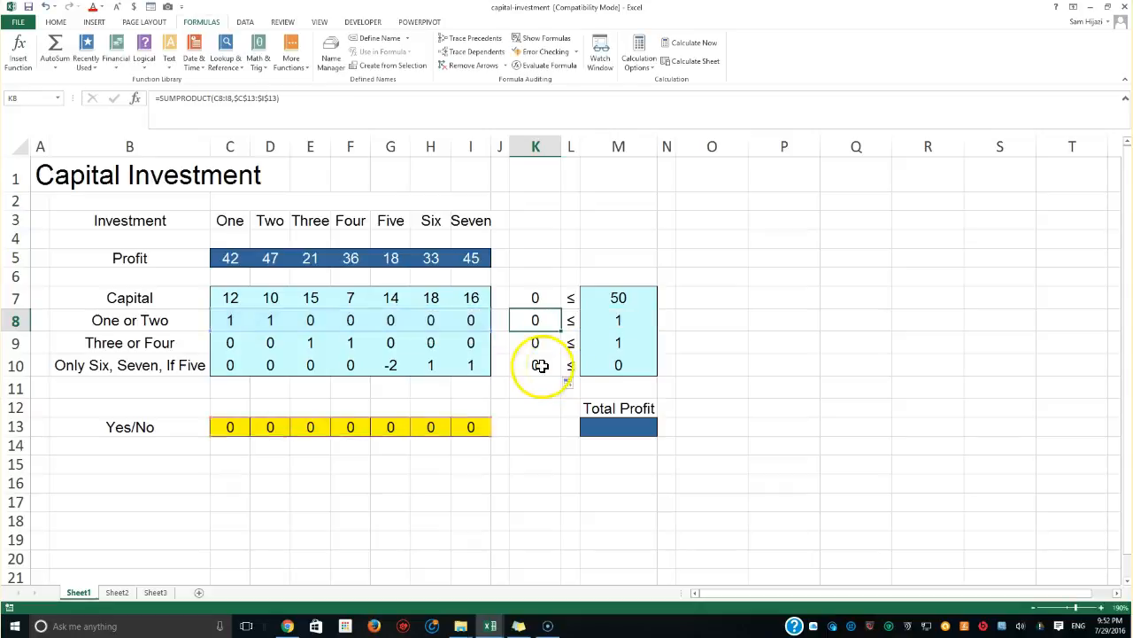
pyautogui.click(531, 345)
pyautogui.doubleClick(549, 344)
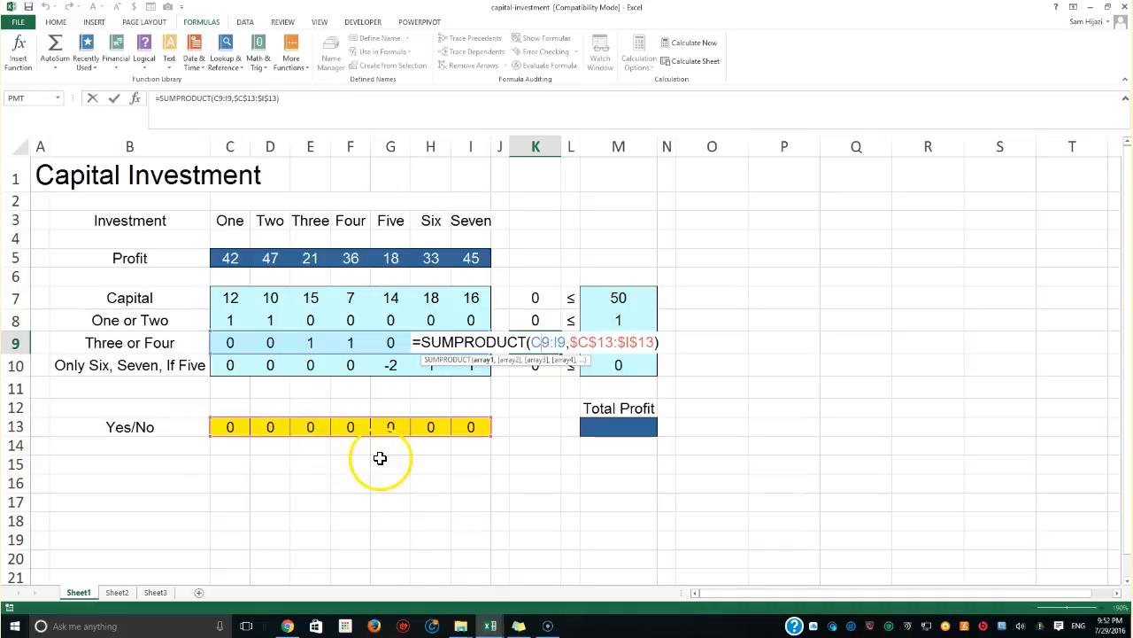
pyautogui.press('Escape')
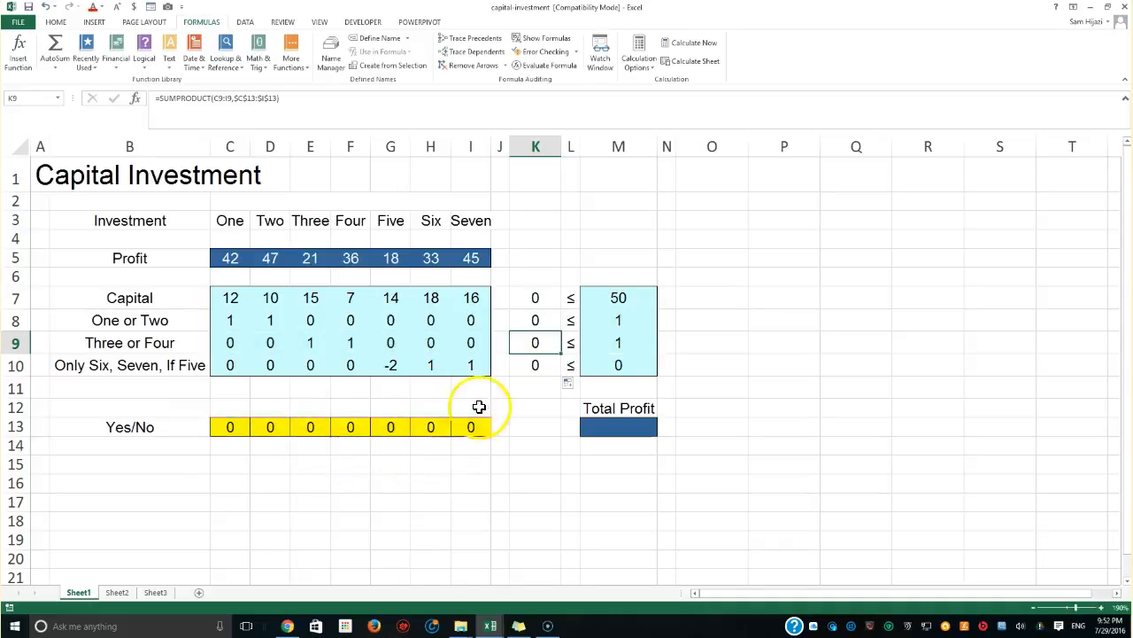
pyautogui.doubleClick(544, 365)
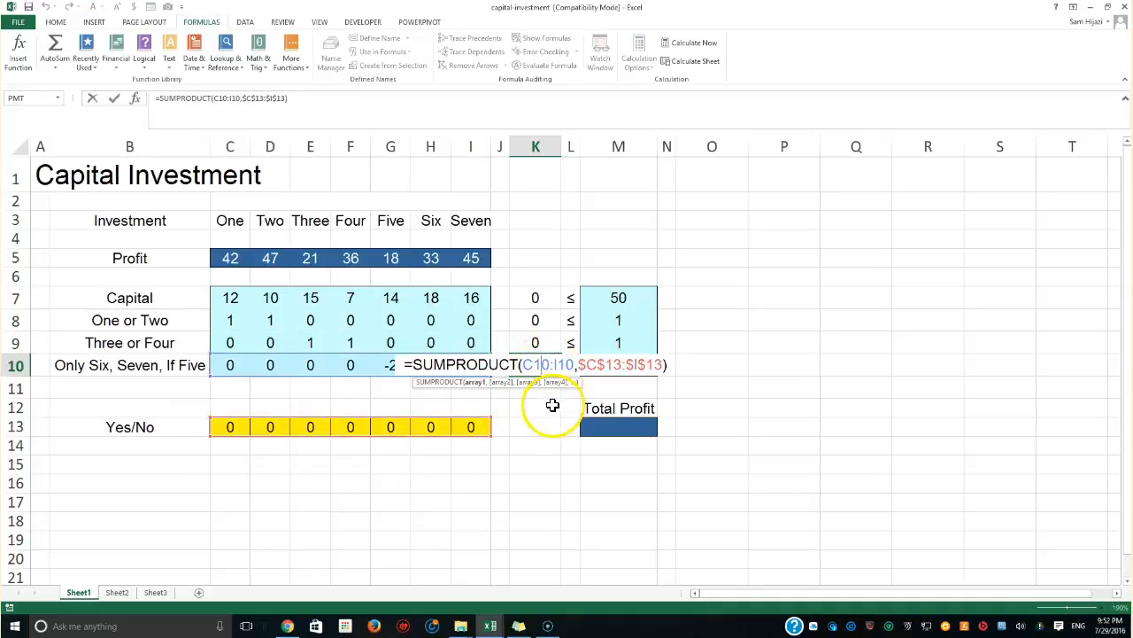
pyautogui.click(586, 425)
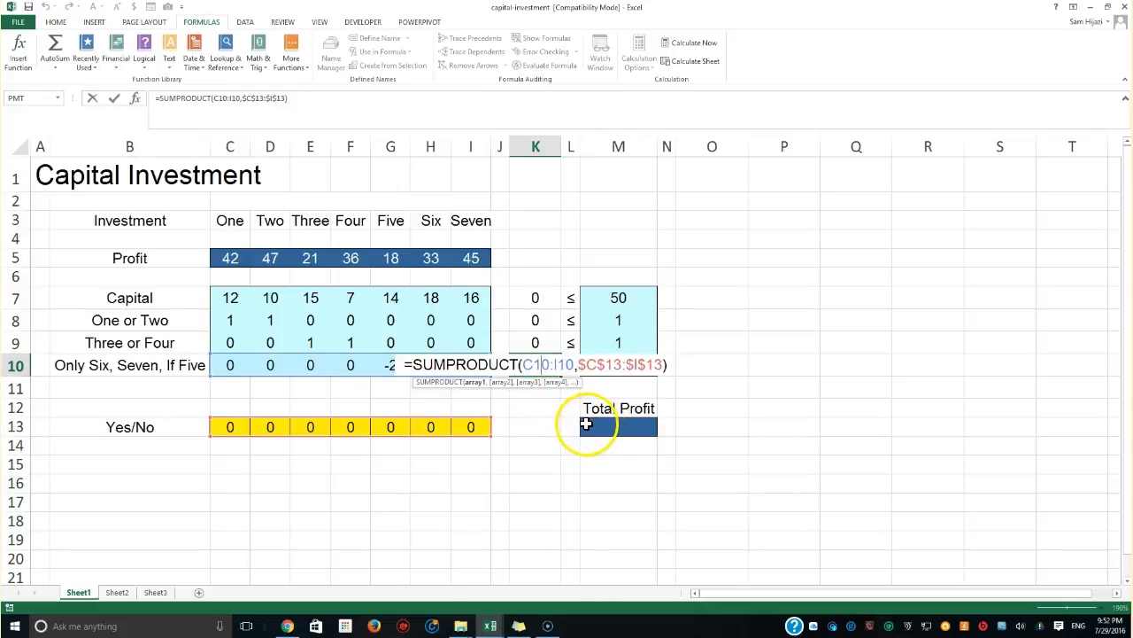
pyautogui.press('Return')
# Enter =SUMPRODUCT(C5:I5,$C$13:$I$13) in M13 to calculate the total profit from the Yes/No decisions.
pyautogui.click(599, 426)
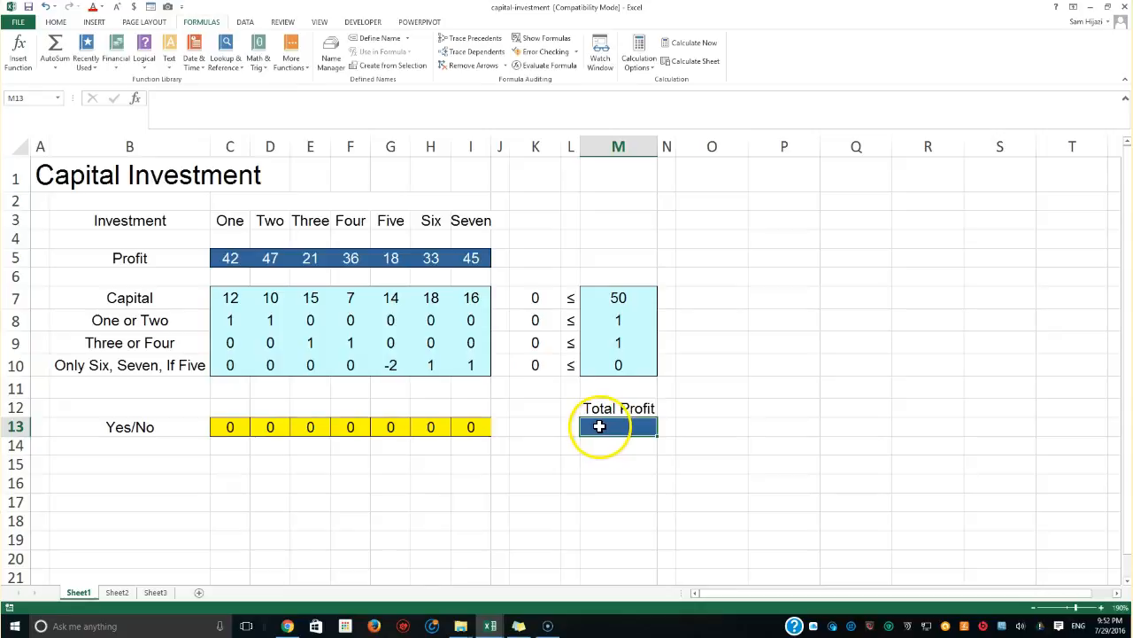
pyautogui.click(604, 425)
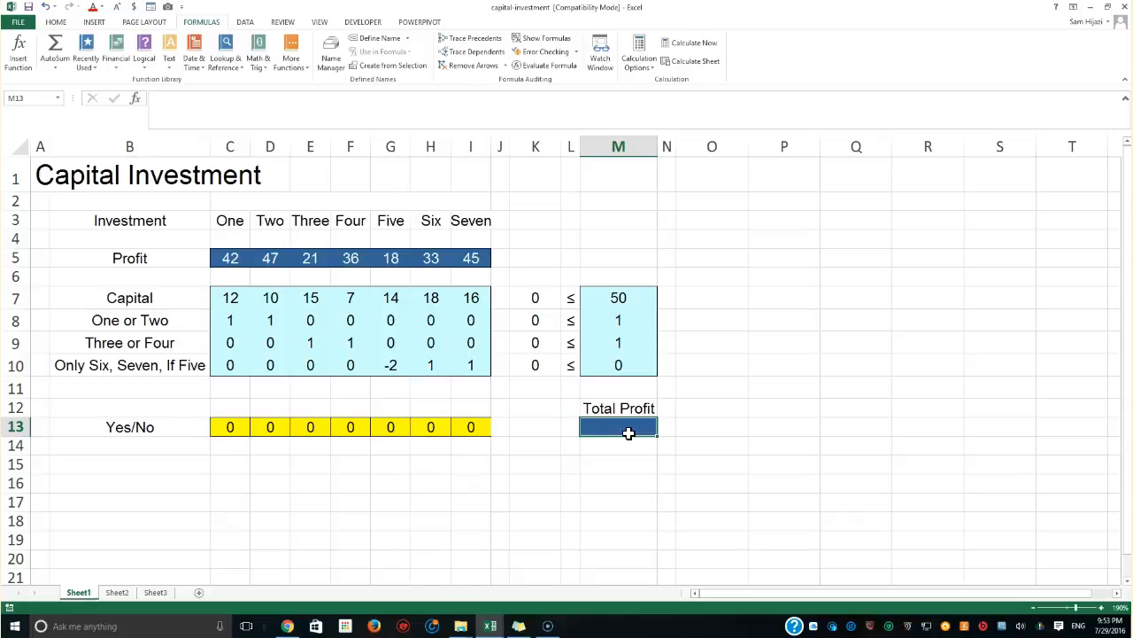
pyautogui.write('=')
pyautogui.moveTo(228, 258); pyautogui.dragTo(482, 254)
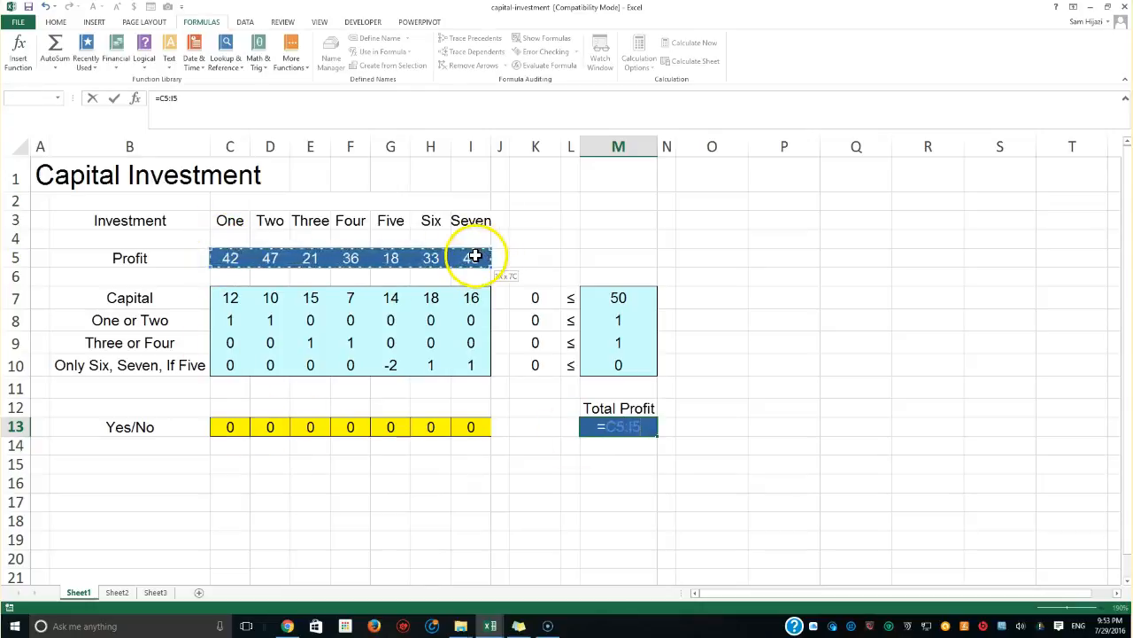
pyautogui.press('BackSpace')
pyautogui.press('BackSpace')
pyautogui.press('BackSpace')
pyautogui.press('BackSpace')
pyautogui.press('BackSpace')
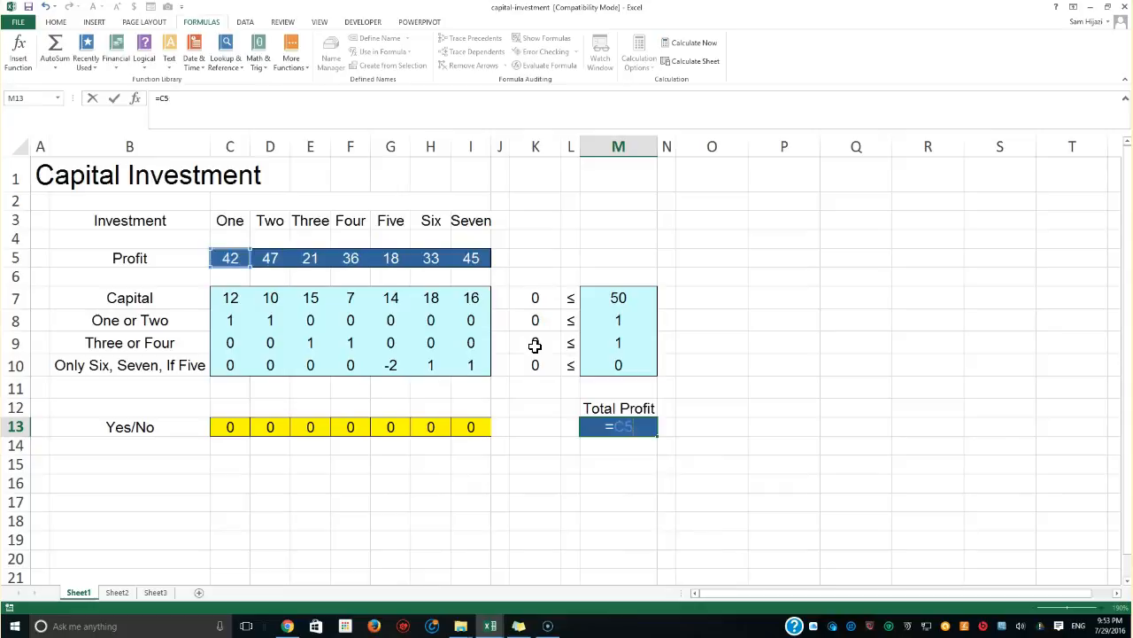
pyautogui.write('SU')
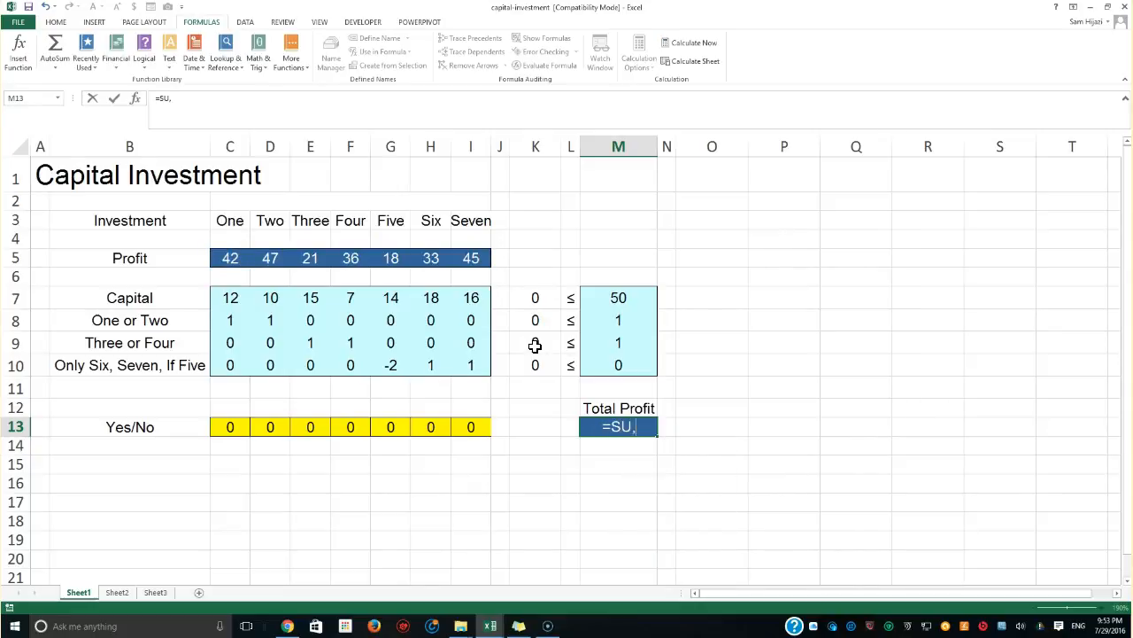
pyautogui.write('M')
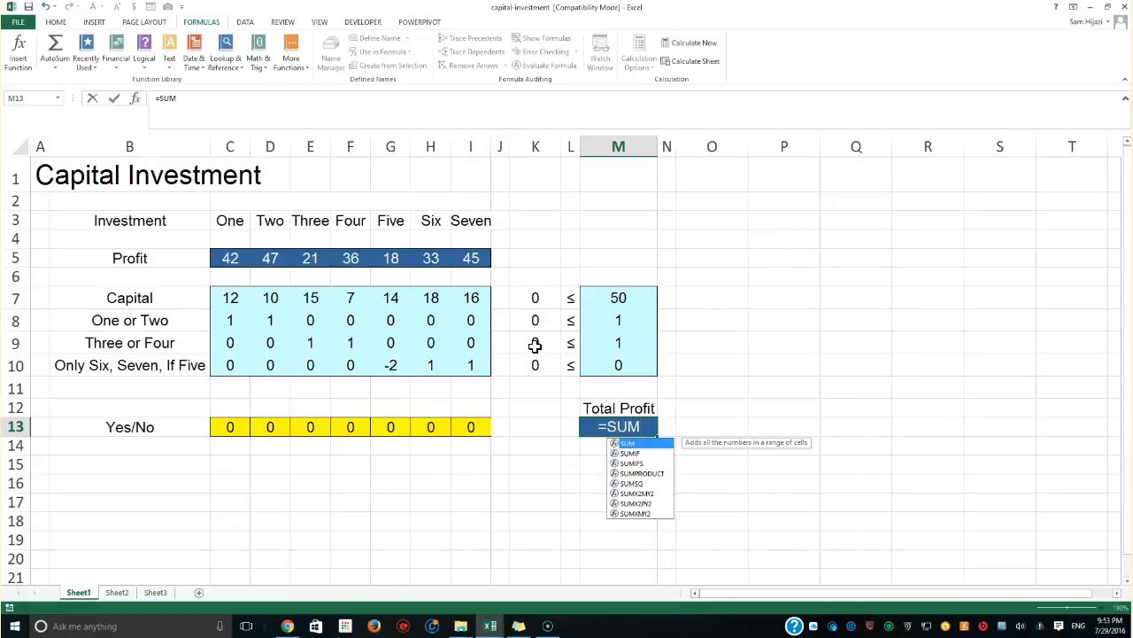
pyautogui.write('[')
pyautogui.press('BackSpace')
pyautogui.write('PRODUCT(')
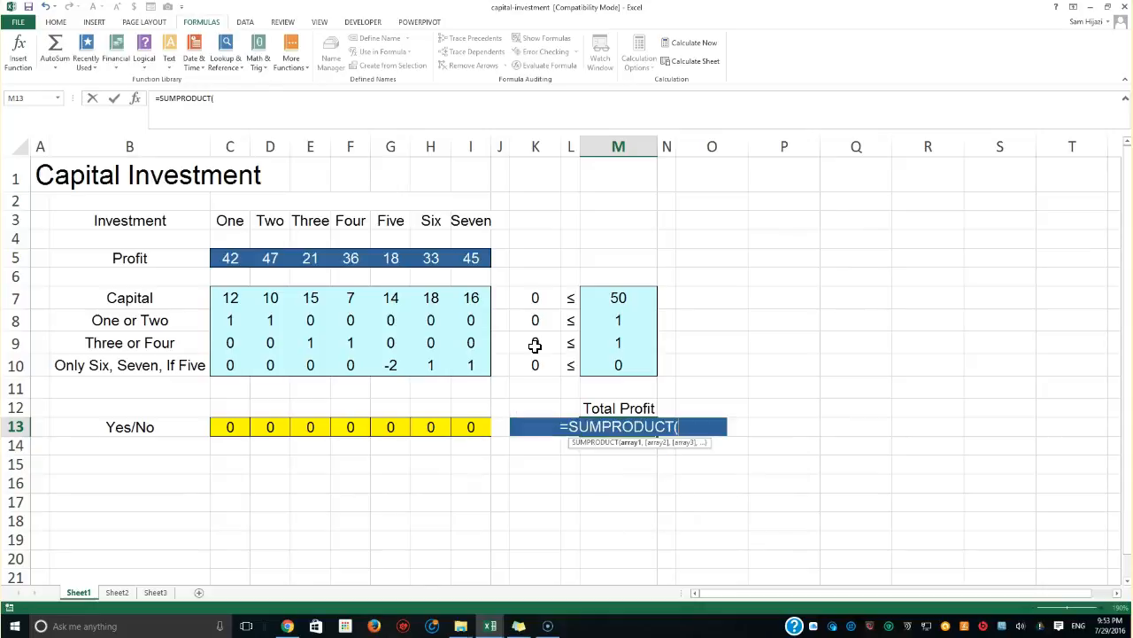
pyautogui.moveTo(228, 256); pyautogui.dragTo(455, 258)
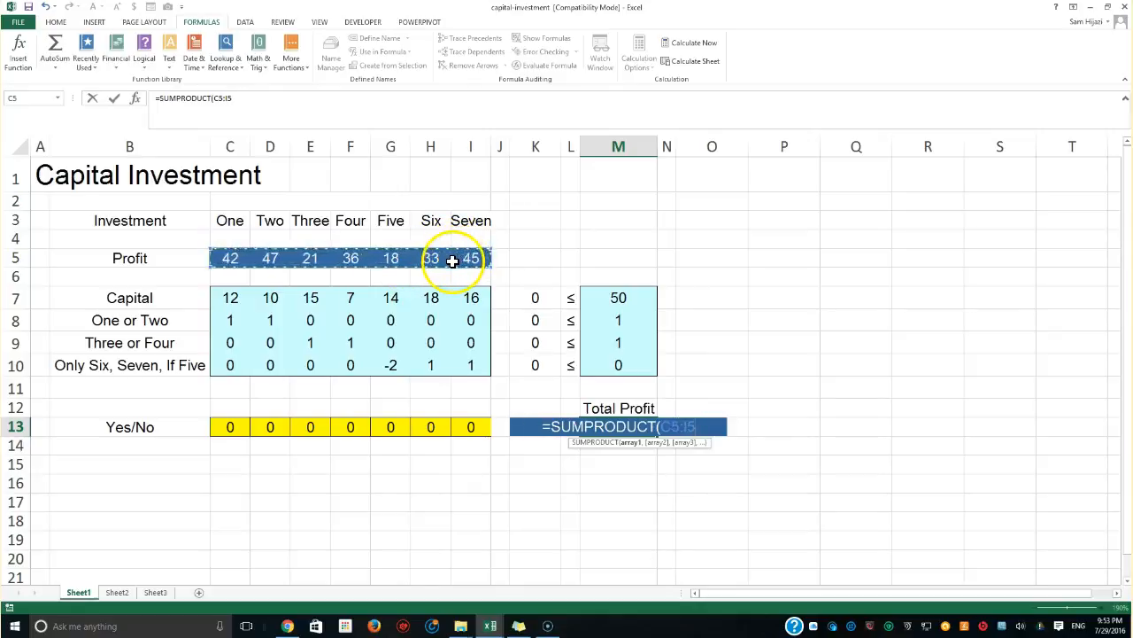
pyautogui.write(',')
pyautogui.moveTo(224, 429); pyautogui.dragTo(467, 428)
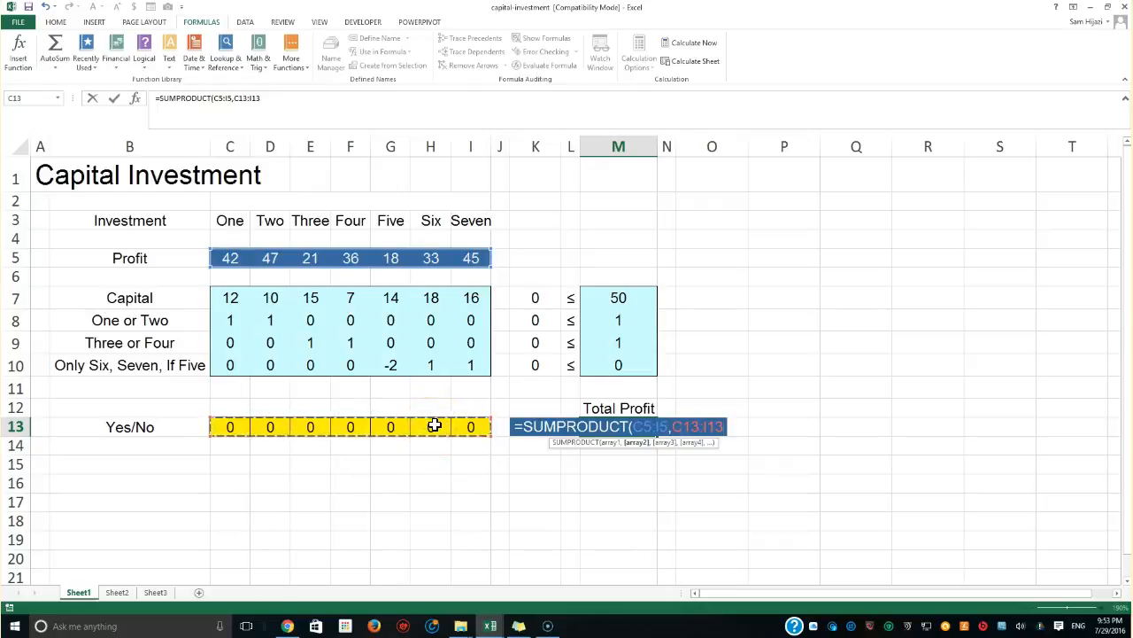
pyautogui.press('F4')
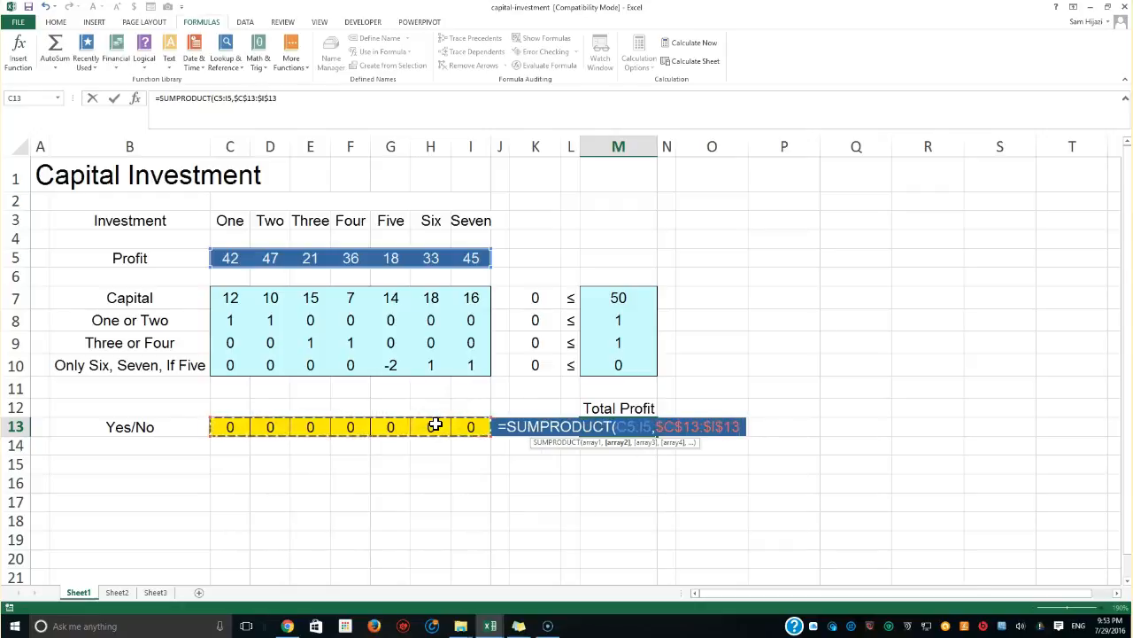
pyautogui.write(')')
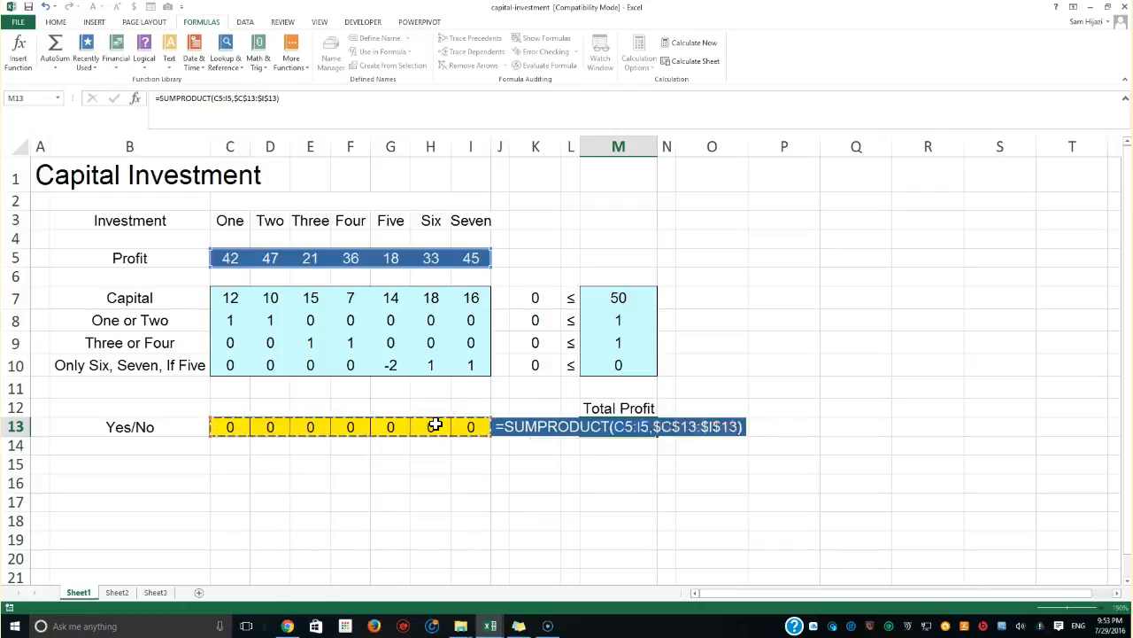
pyautogui.press('Return')
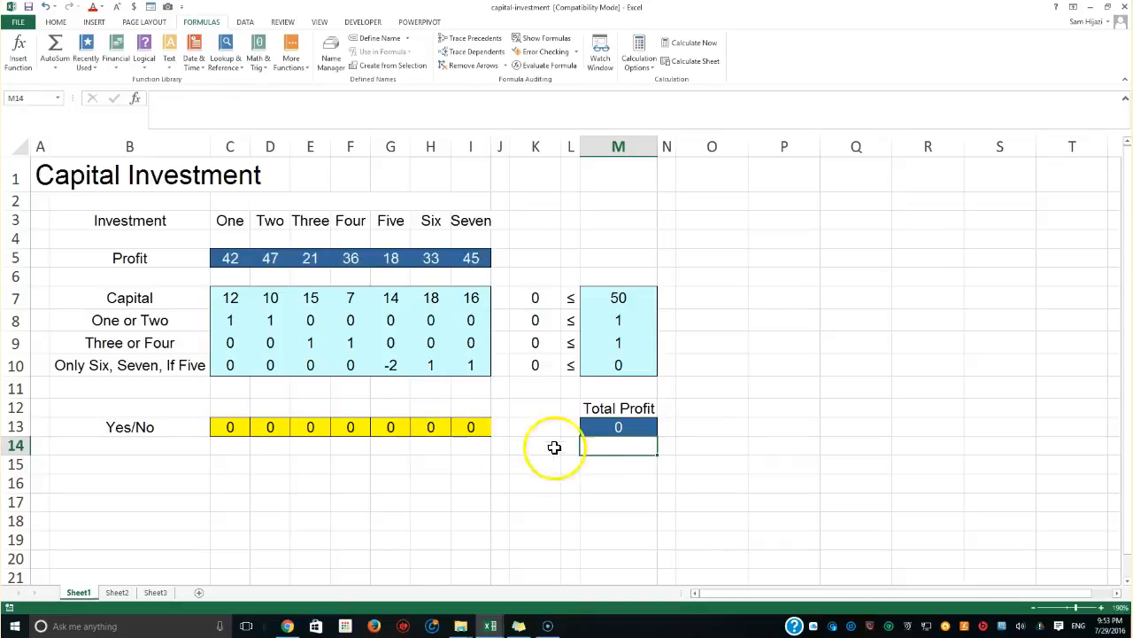
# Open Solver and set the Total Profit cell M13 as the objective to maximize.
pyautogui.click(612, 427)
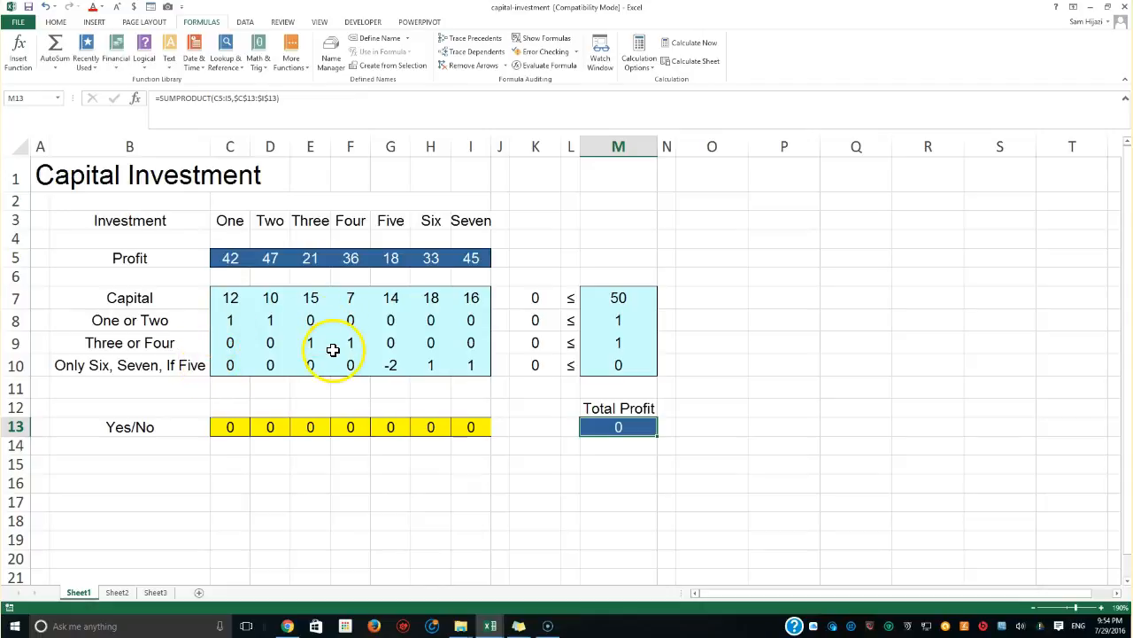
pyautogui.click(59, 23)
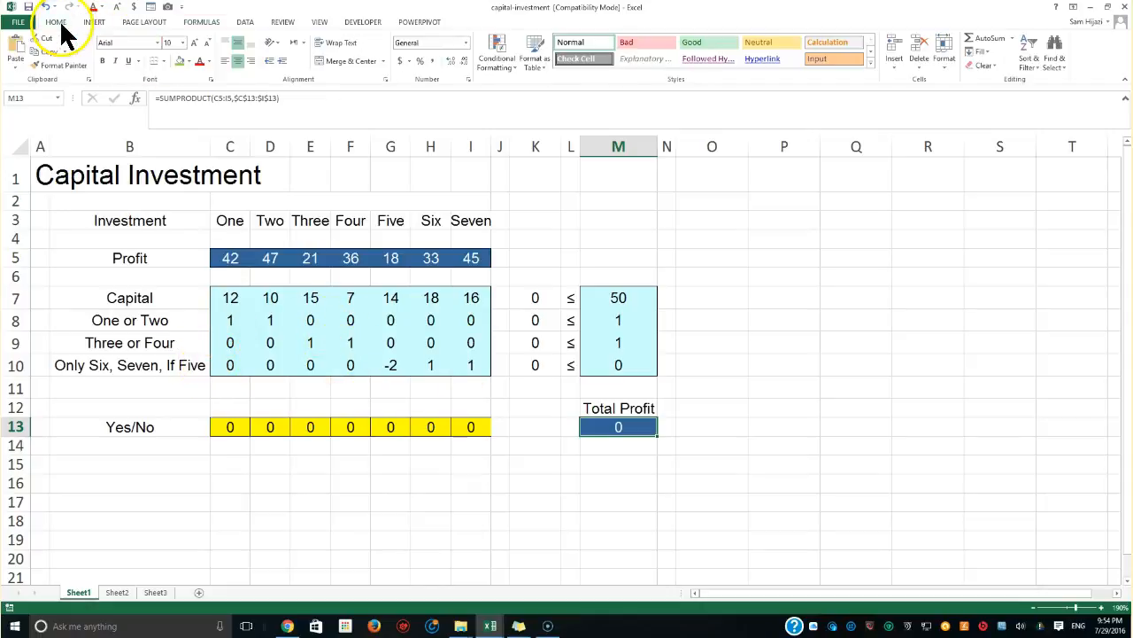
pyautogui.click(245, 21)
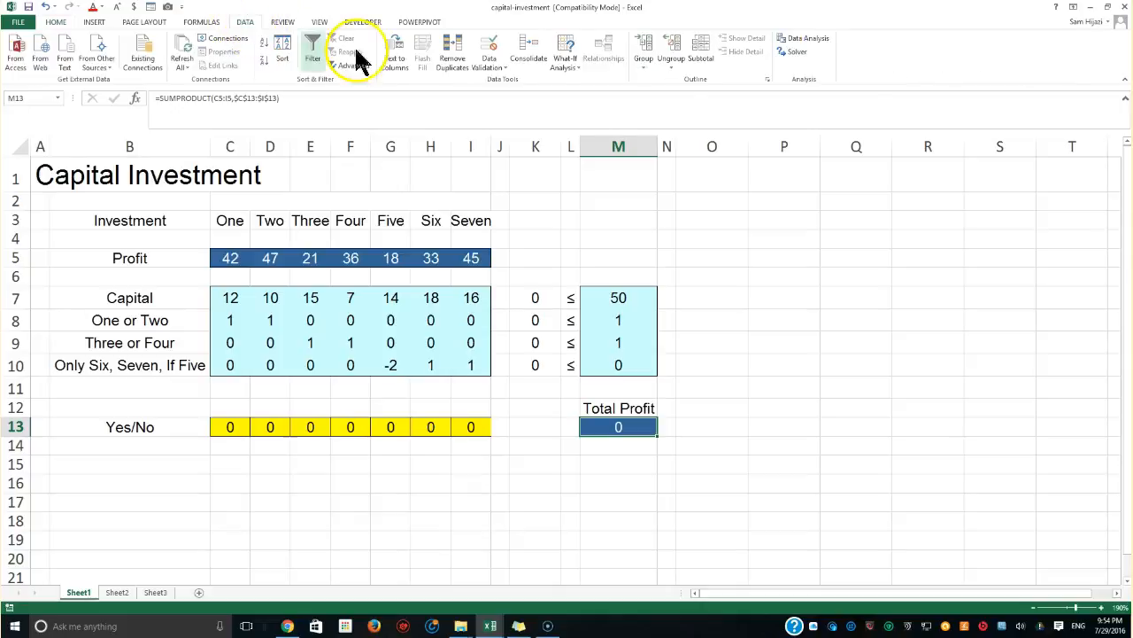
pyautogui.click(794, 52)
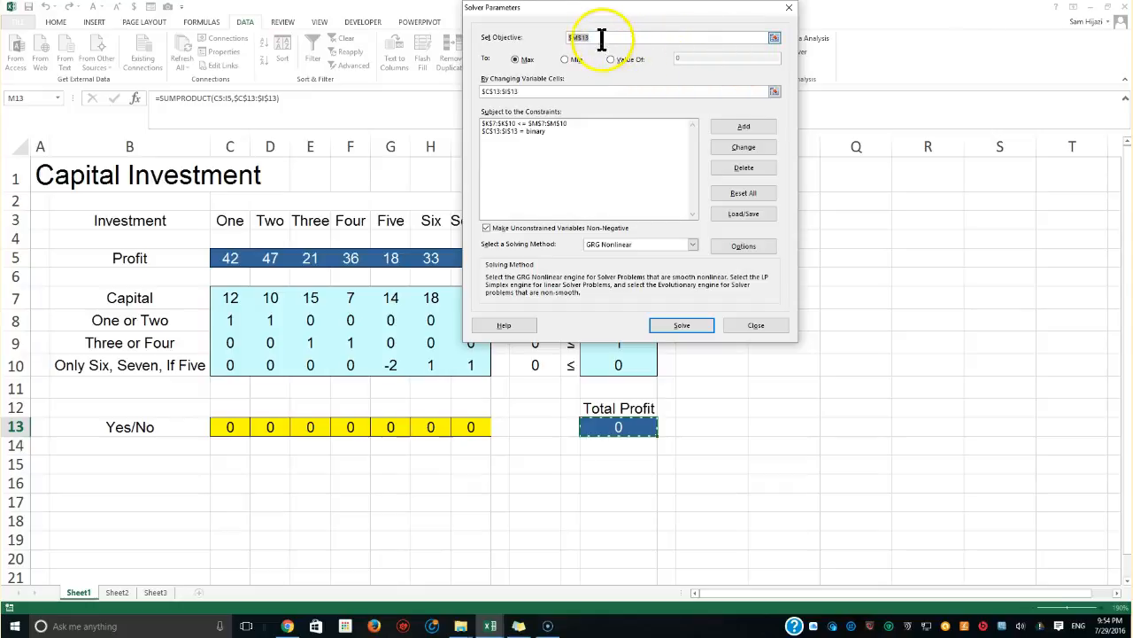
pyautogui.click(618, 429)
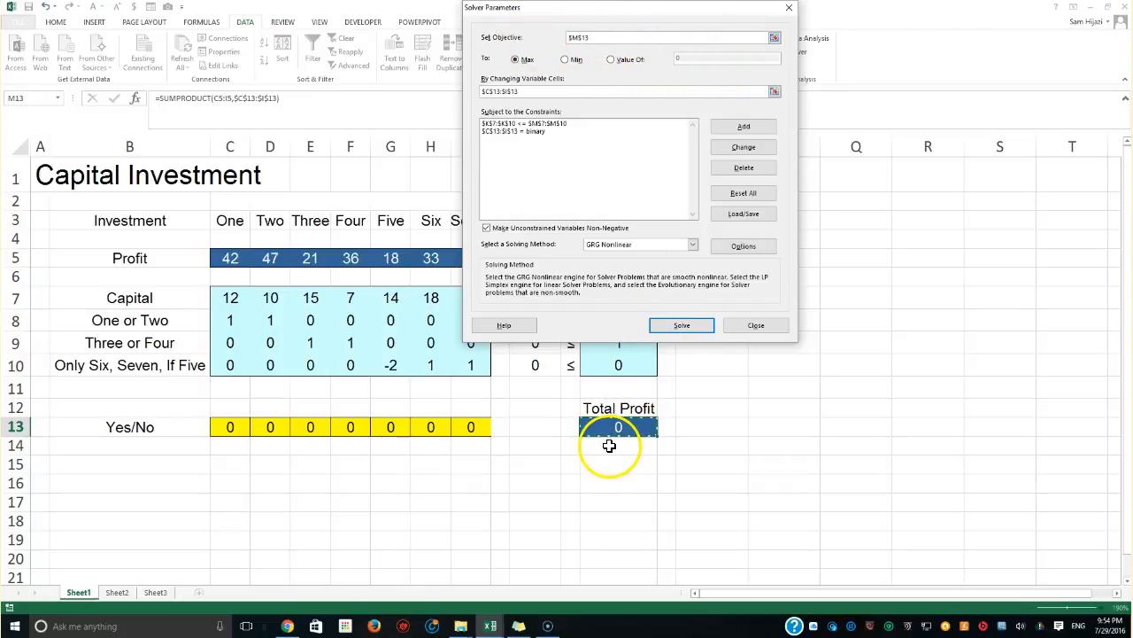
# Set Solver's changing variable cells to the Yes/No range $C$13:$I$13, moving the dialog clear of the model.
pyautogui.click(527, 91)
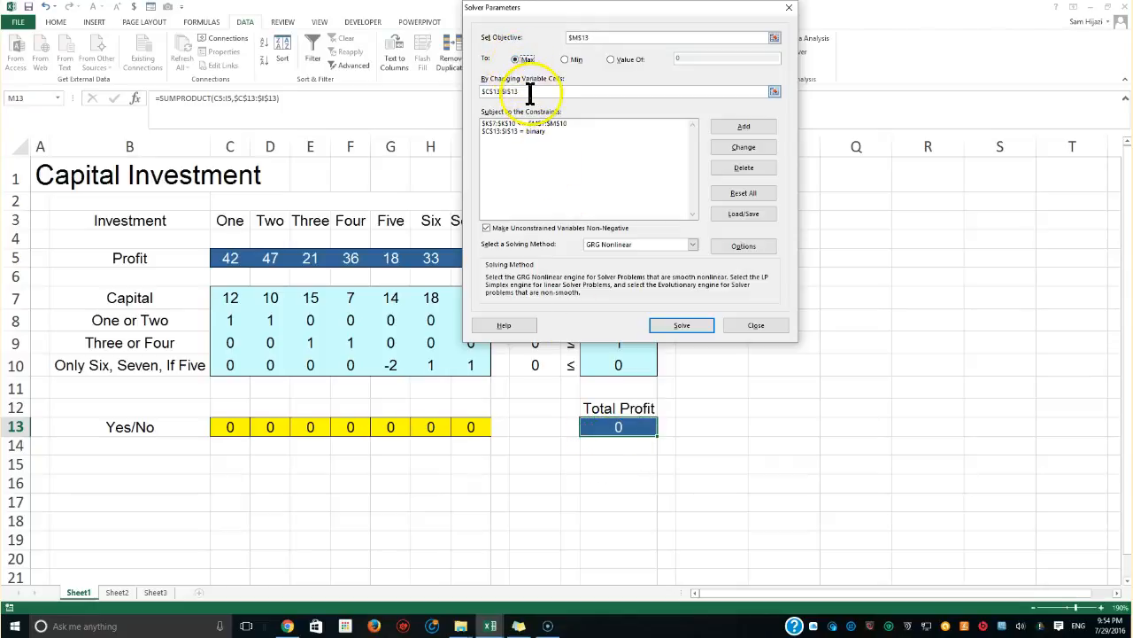
pyautogui.moveTo(499, 91); pyautogui.dragTo(487, 91)
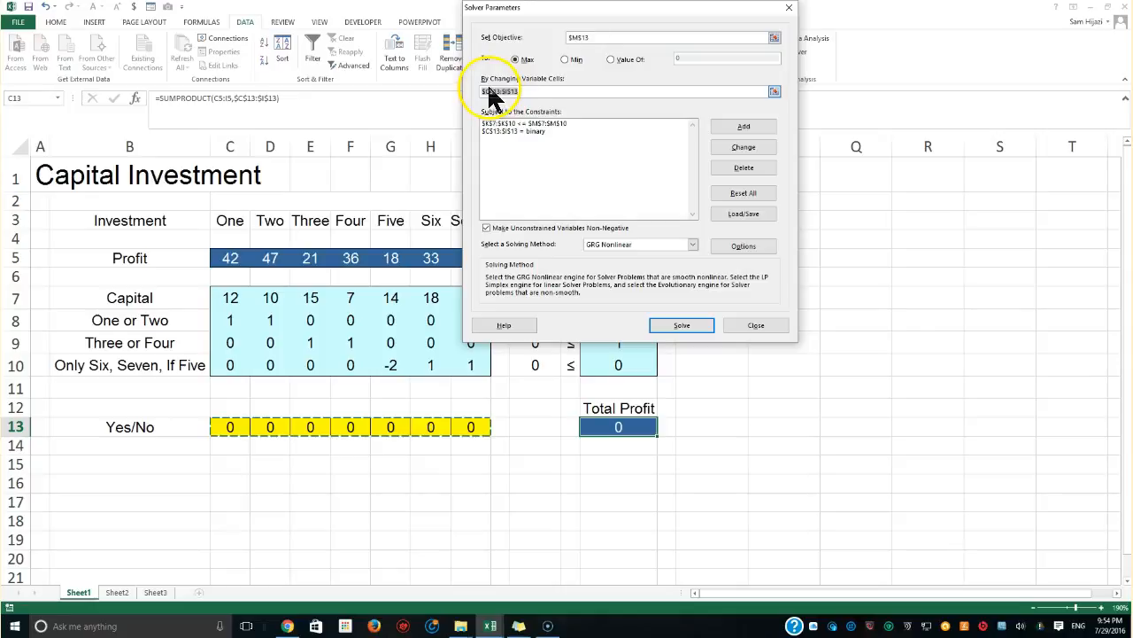
pyautogui.moveTo(592, 9); pyautogui.dragTo(806, 207)
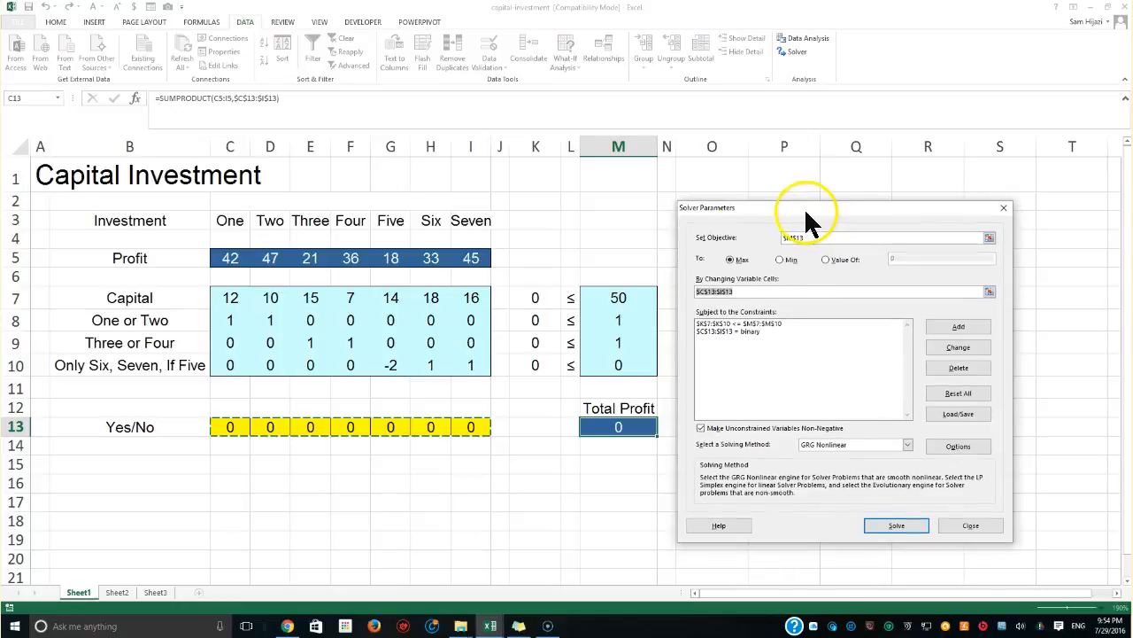
pyautogui.moveTo(228, 426); pyautogui.dragTo(456, 426)
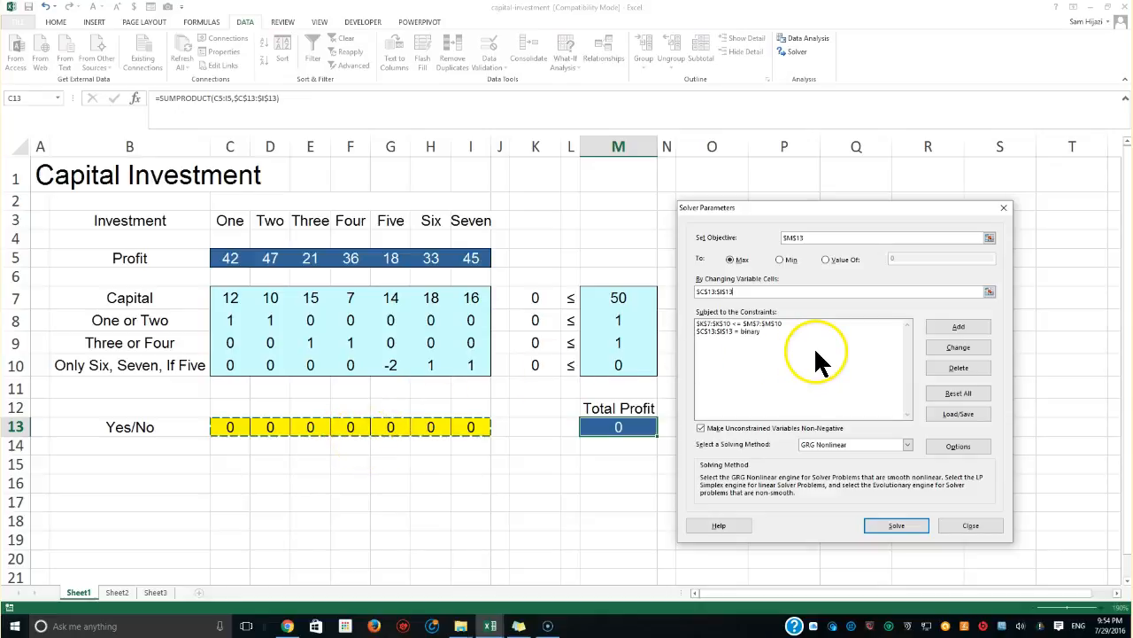
# Delete both existing Solver constraints, the K7:K10 limit and the binary condition on C13:I13.
pyautogui.click(762, 323)
pyautogui.click(956, 367)
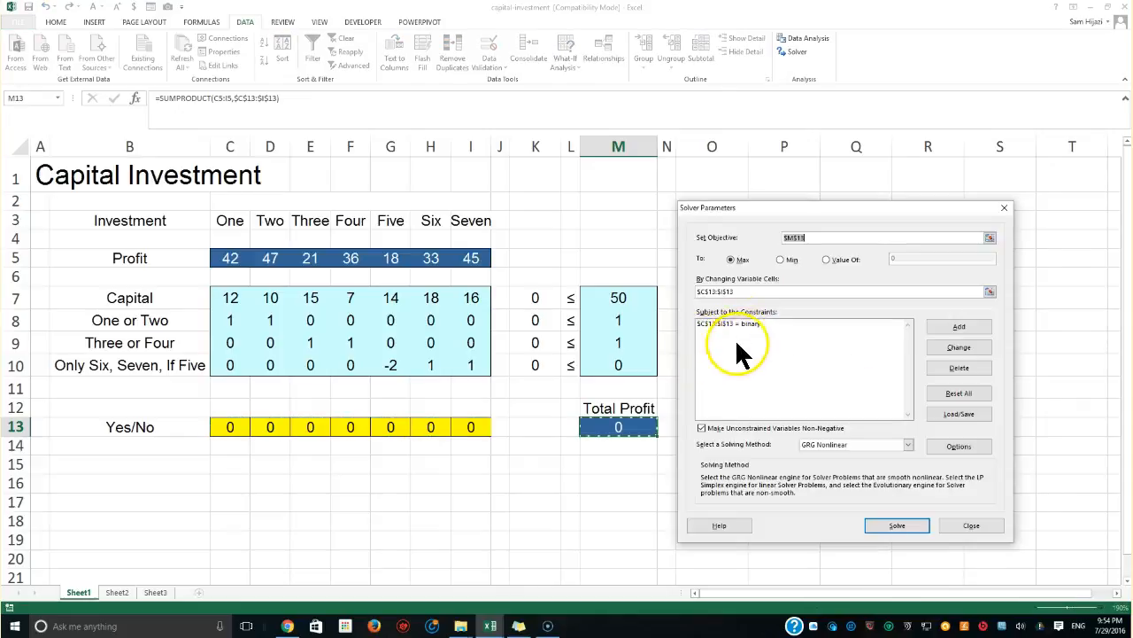
pyautogui.click(960, 367)
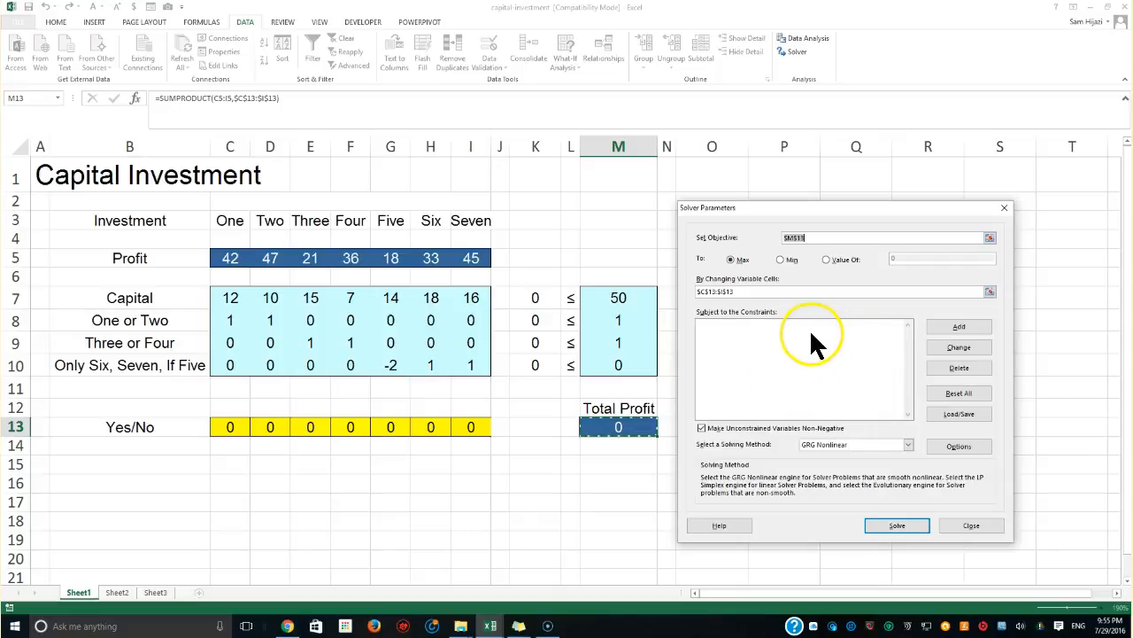
pyautogui.click(777, 341)
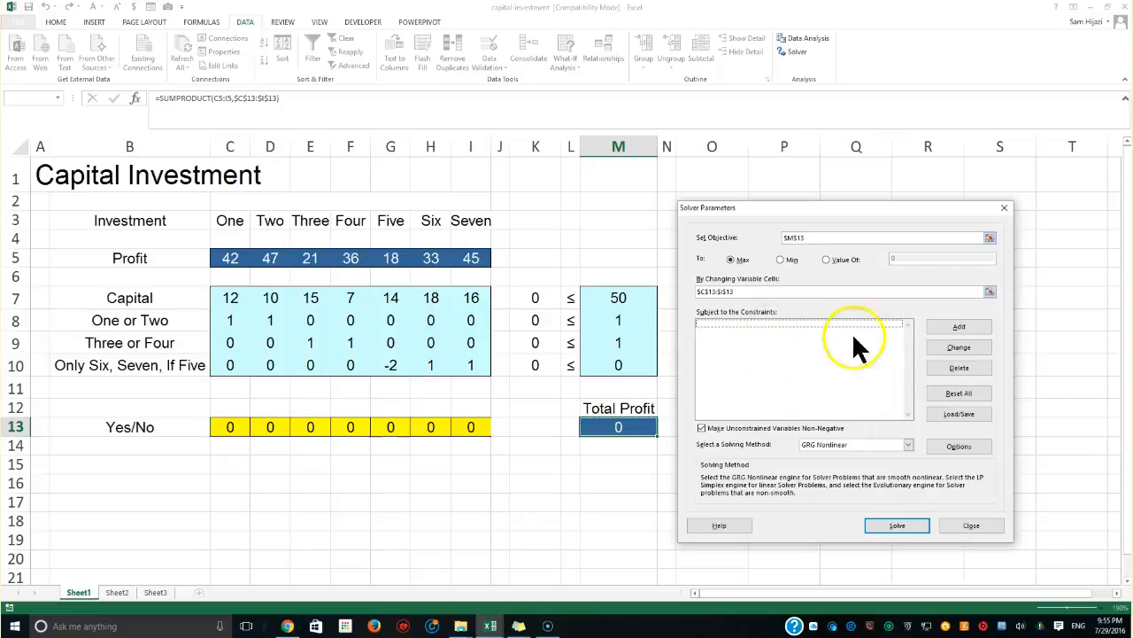
# Add the Solver constraint $K$7:$K$10 <= $M$7:$M$10 and start another blank constraint.
pyautogui.click(958, 327)
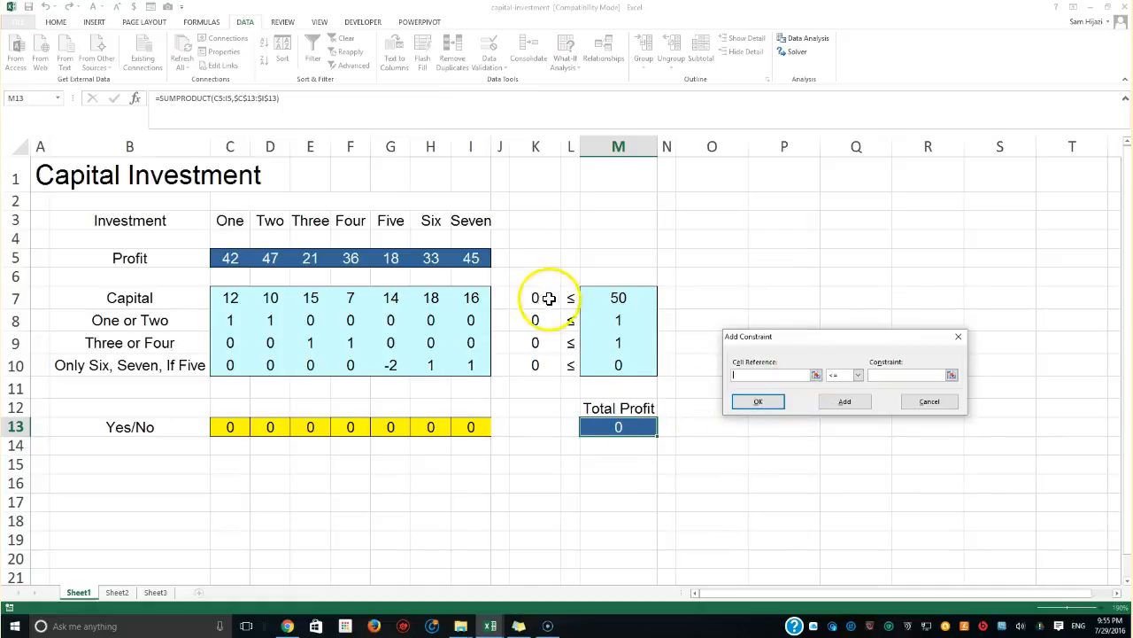
pyautogui.moveTo(534, 301); pyautogui.dragTo(537, 362)
pyautogui.click(841, 376)
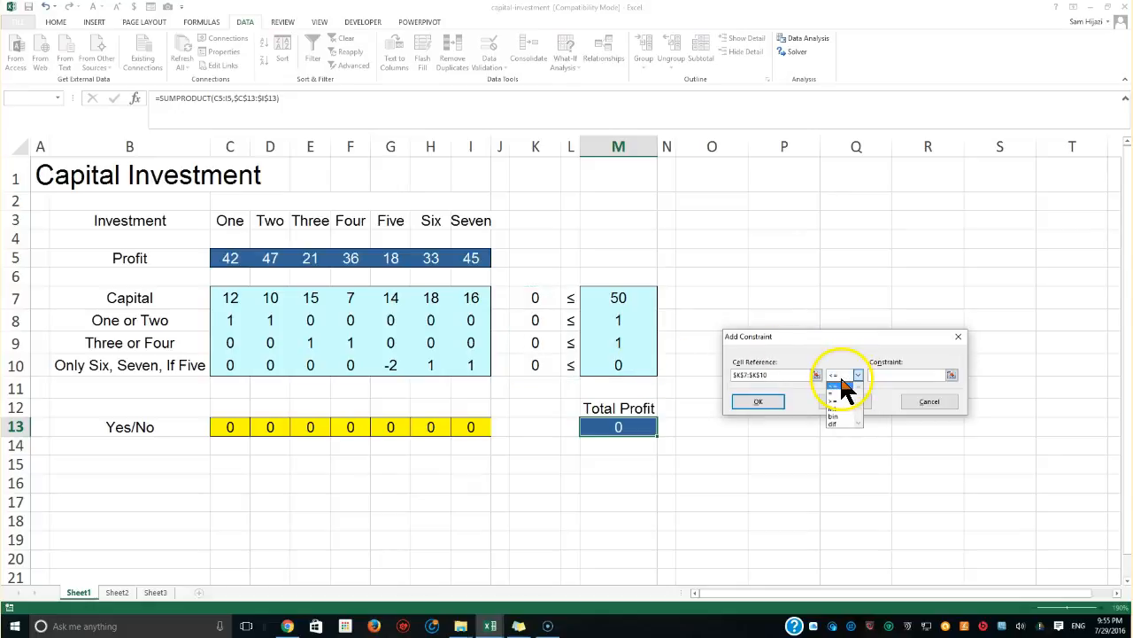
pyautogui.click(836, 384)
pyautogui.click(879, 376)
pyautogui.moveTo(620, 306); pyautogui.dragTo(619, 362)
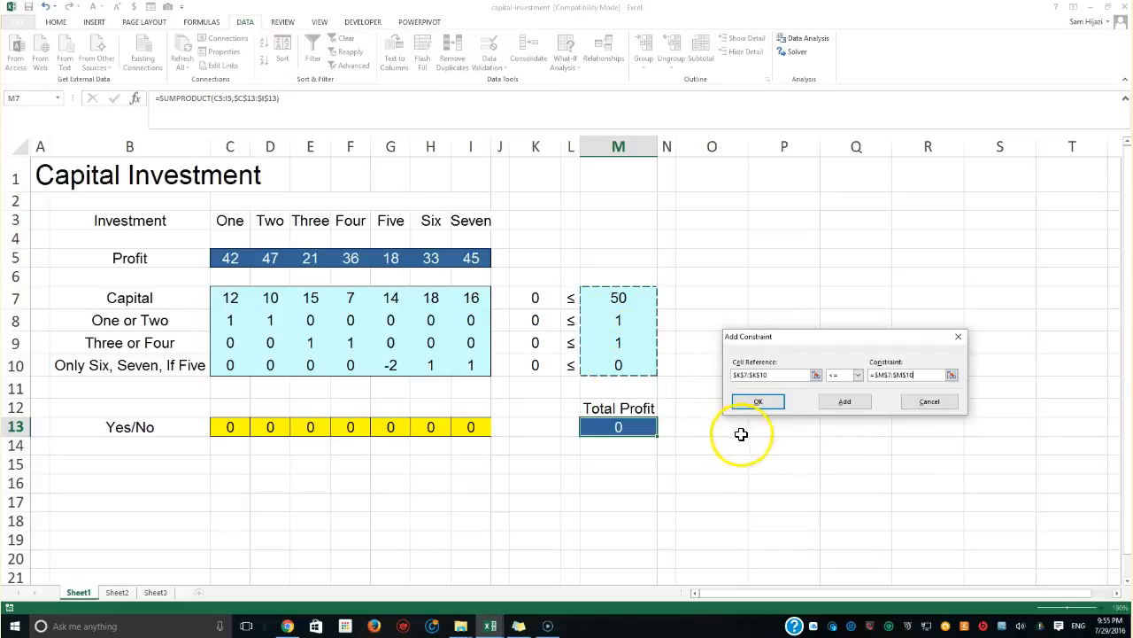
pyautogui.click(836, 403)
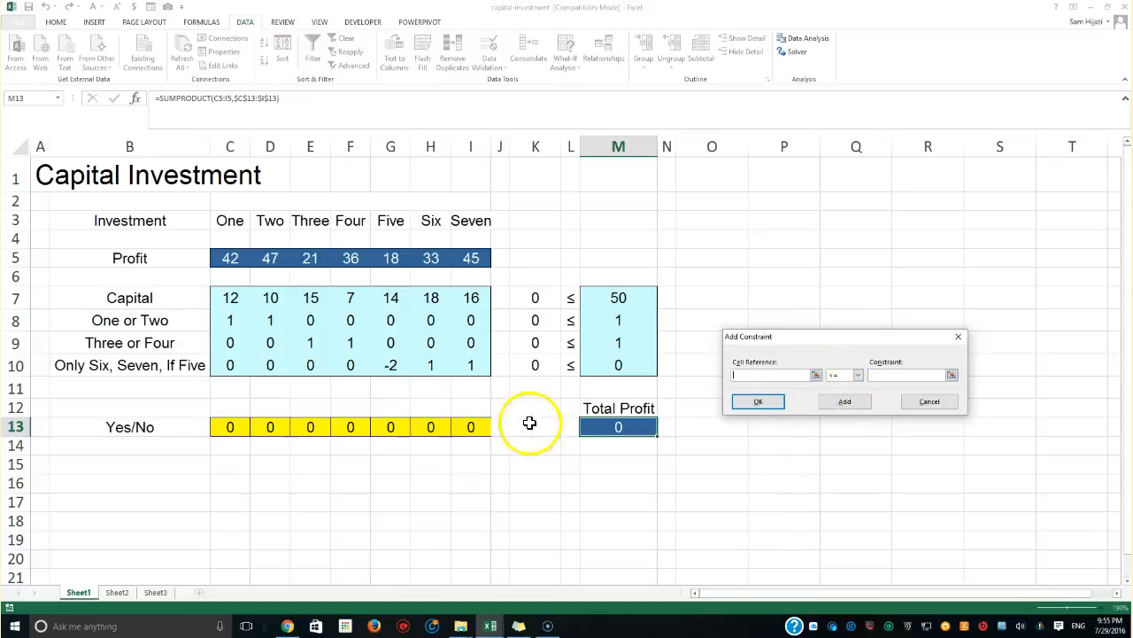
# Add a binary constraint on the Yes/No cells $C$13:$I$13 and return to the Solver parameters.
pyautogui.click(234, 427)
pyautogui.moveTo(234, 428); pyautogui.dragTo(477, 425)
pyautogui.click(857, 375)
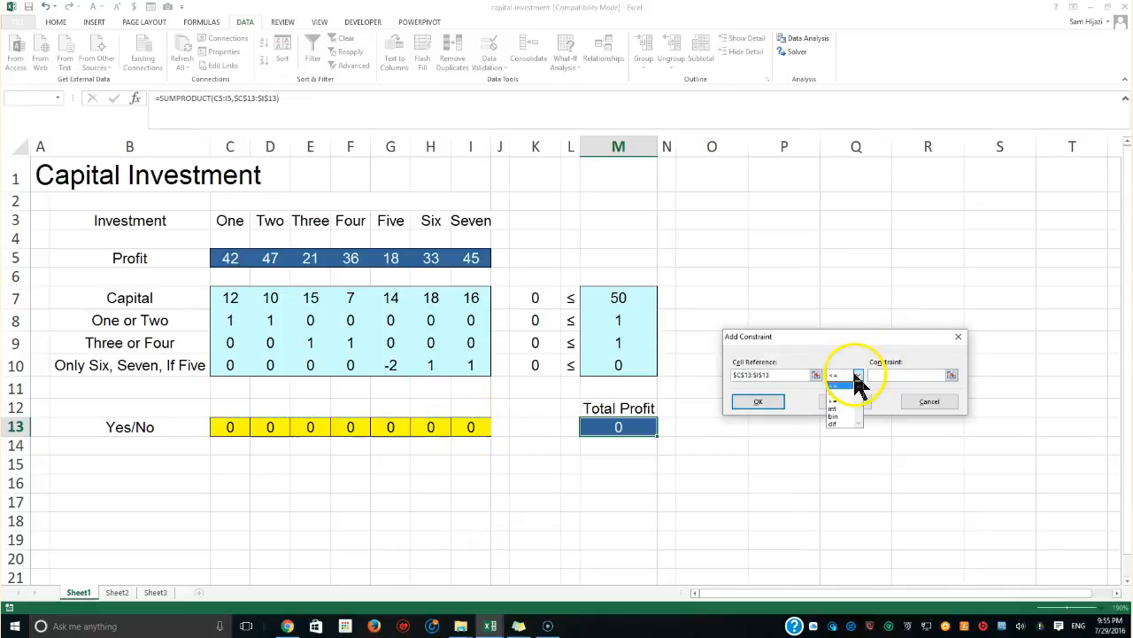
pyautogui.click(837, 417)
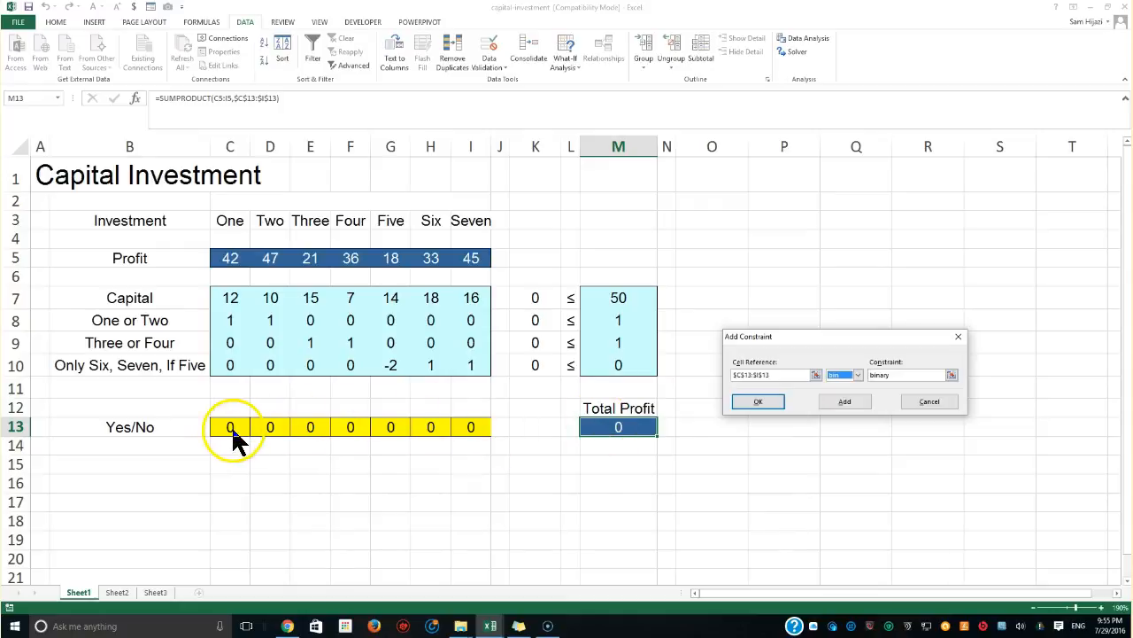
pyautogui.click(769, 405)
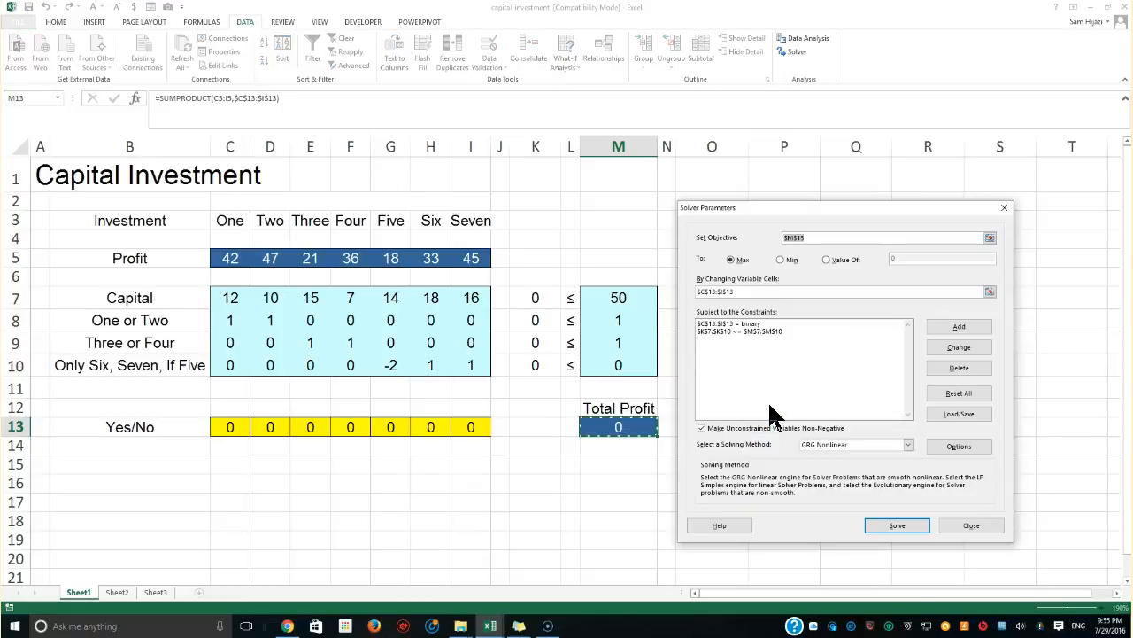
# Set the Solver solving method to Simplex LP and turn off making unconstrained variables non-negative.
pyautogui.click(907, 446)
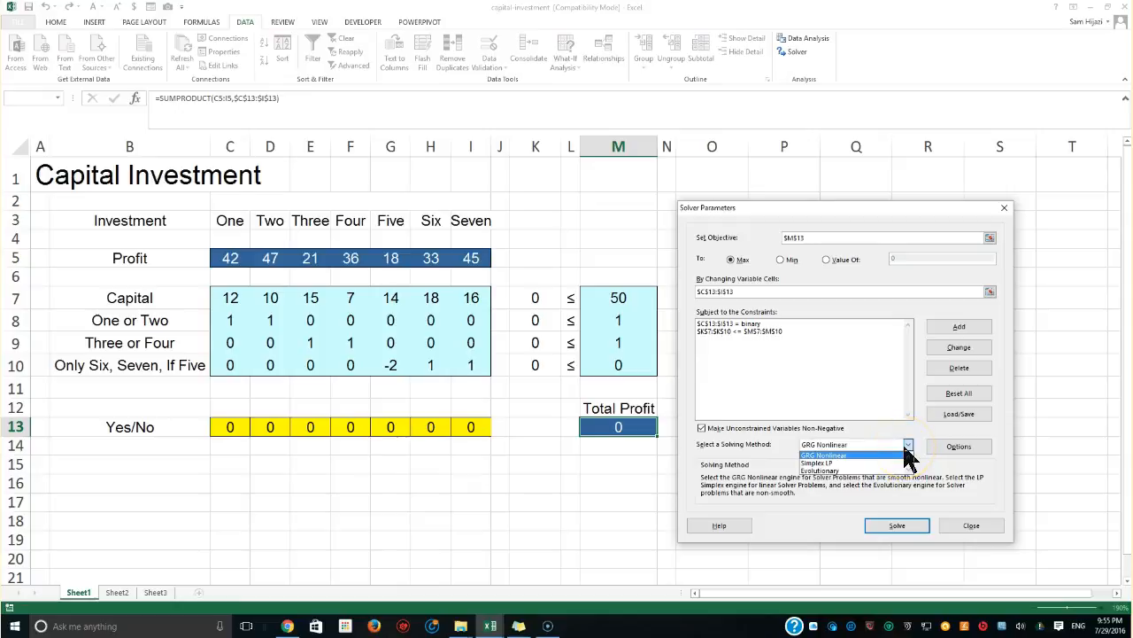
pyautogui.click(841, 463)
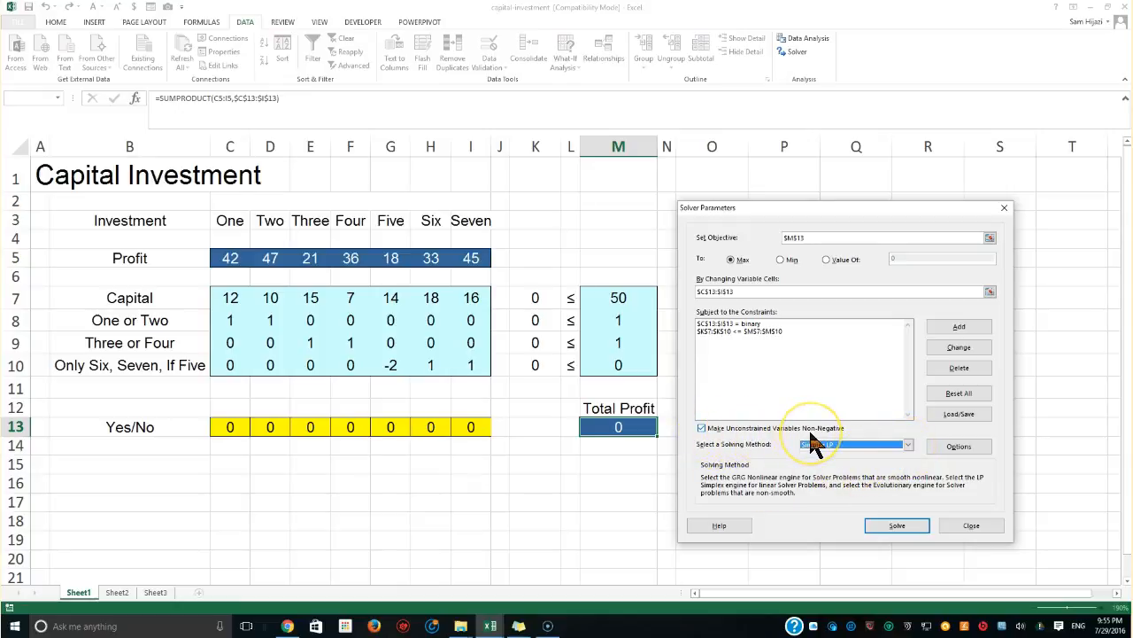
pyautogui.click(700, 428)
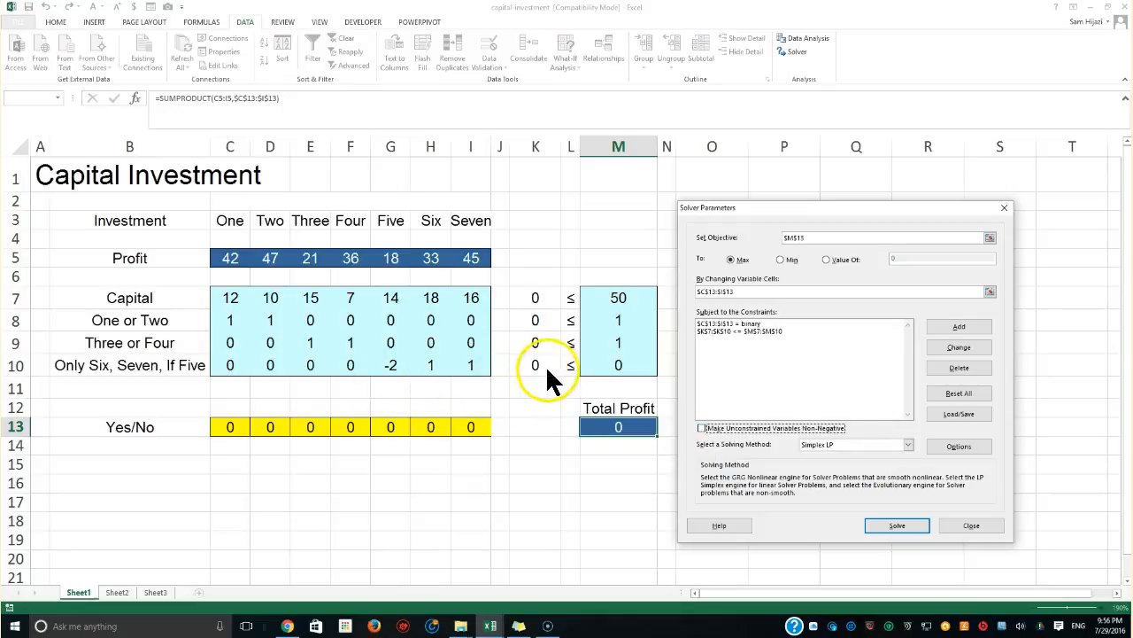
# Solve the capital investment model and keep the Solver solution.
pyautogui.click(896, 528)
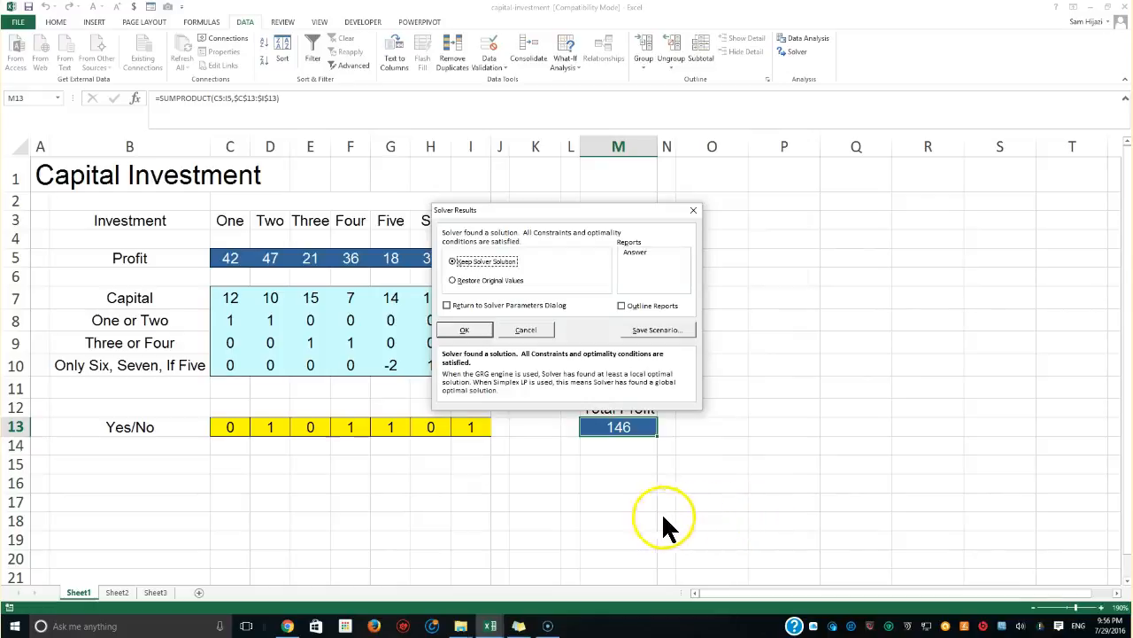
pyautogui.click(476, 331)
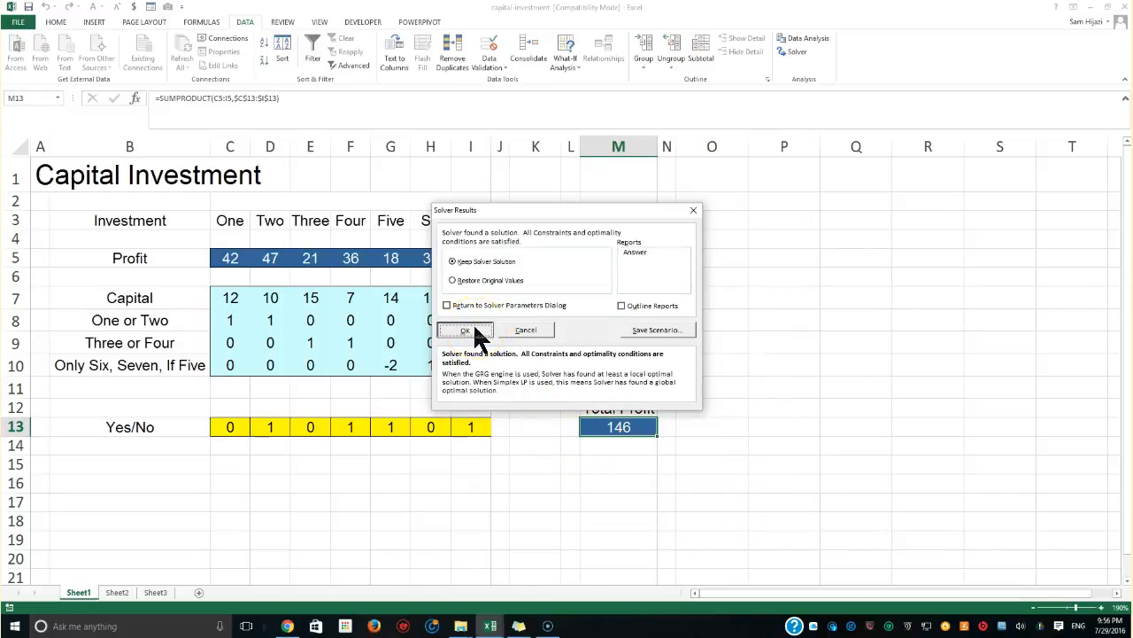
pyautogui.click(475, 332)
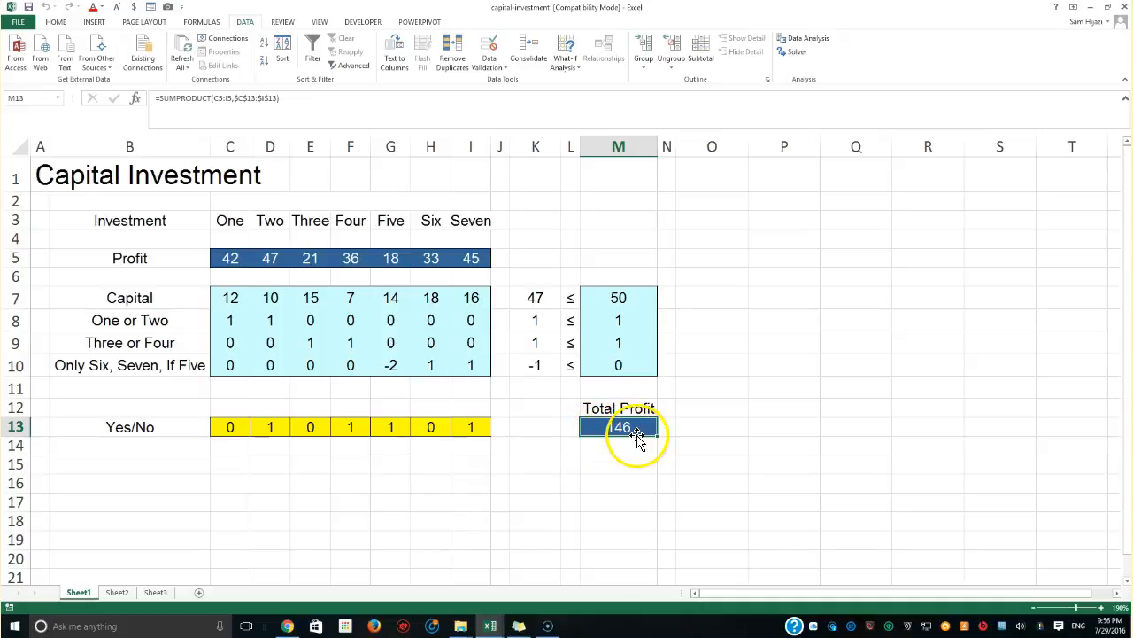
# Examine the constraint totals in K7:K10 against their limits, comparing the row 10 total with the Six and Seven decisions.
pyautogui.click(538, 363)
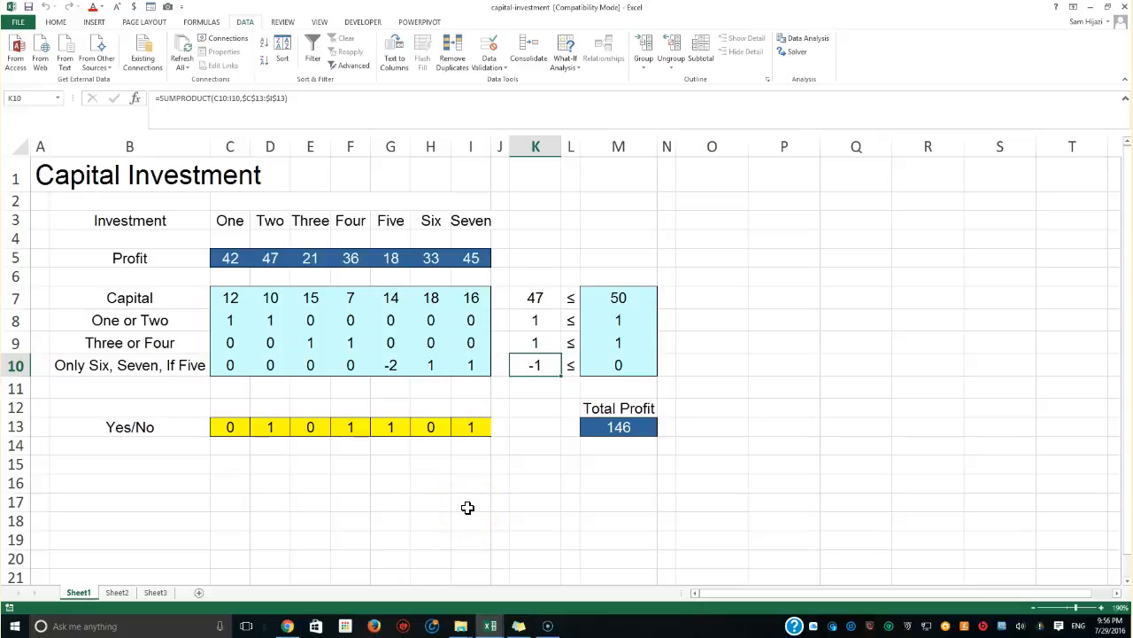
pyautogui.click(473, 426)
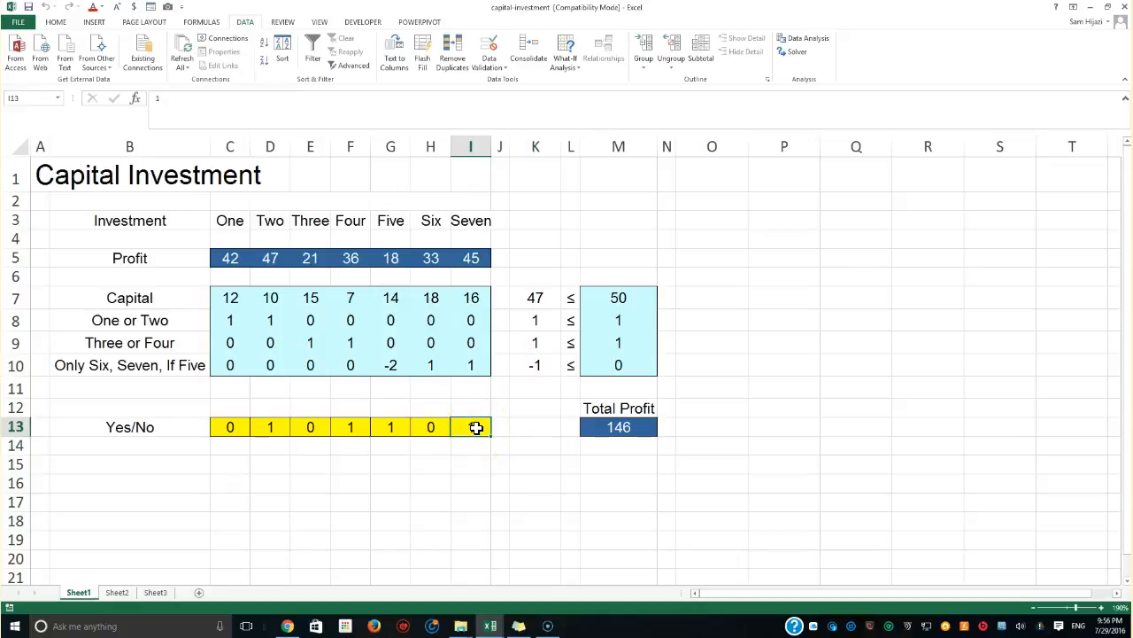
pyautogui.click(427, 427)
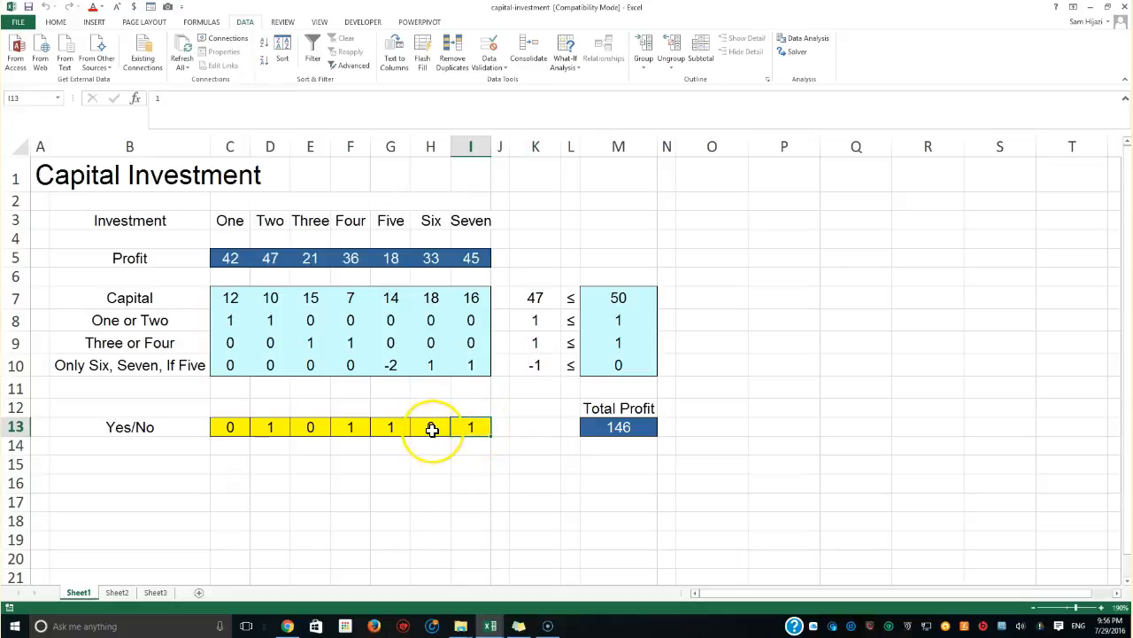
pyautogui.click(539, 367)
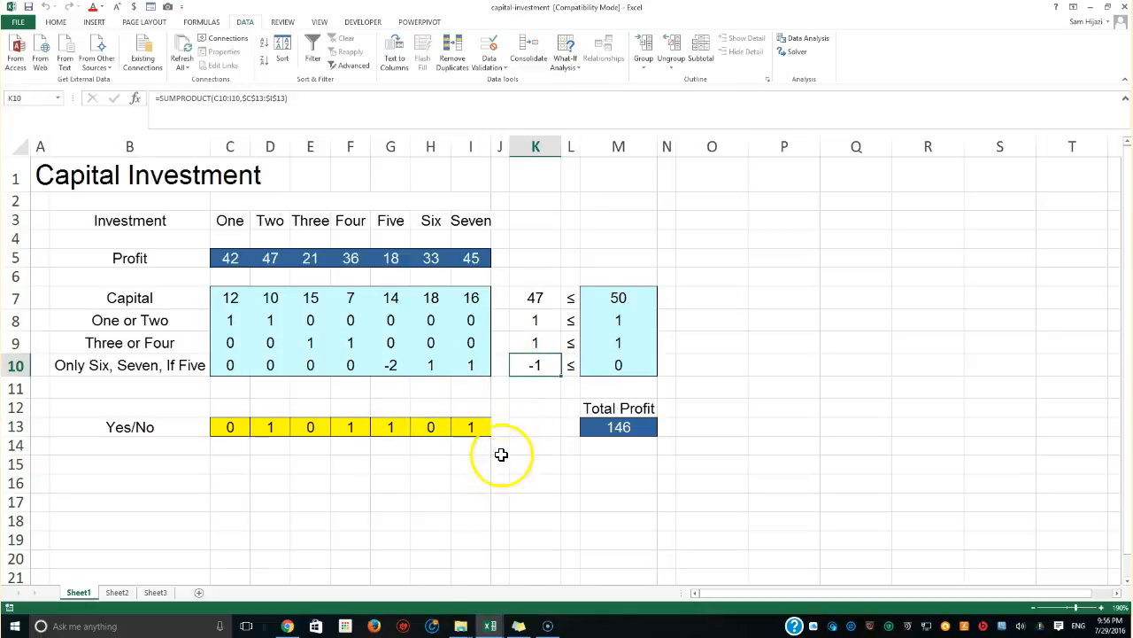
pyautogui.click(542, 300)
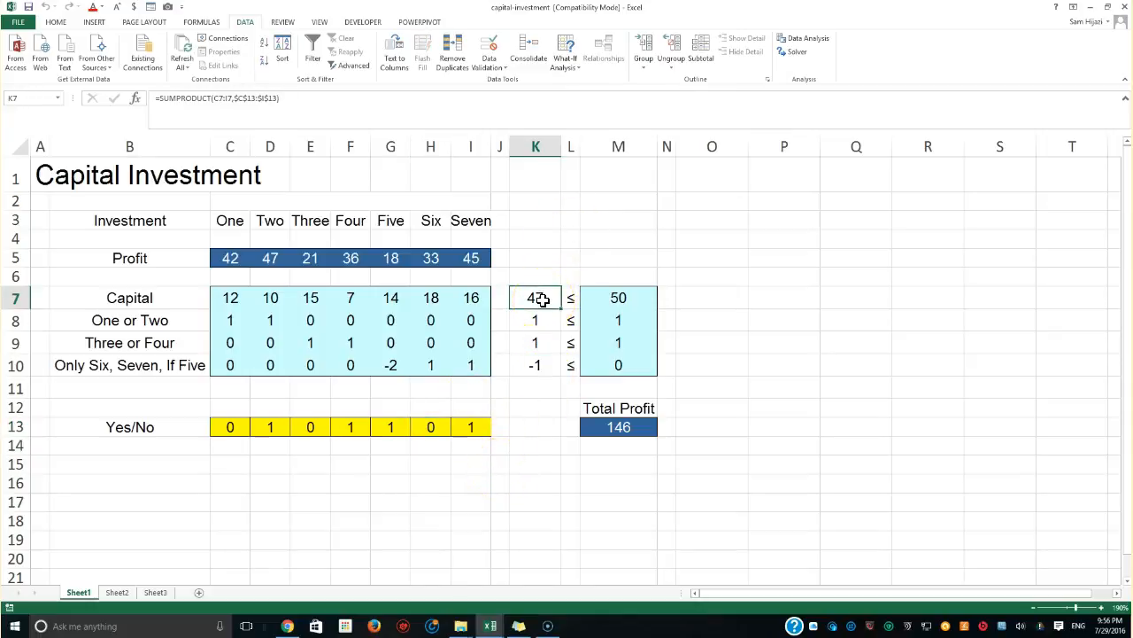
pyautogui.click(542, 300)
pyautogui.click(537, 321)
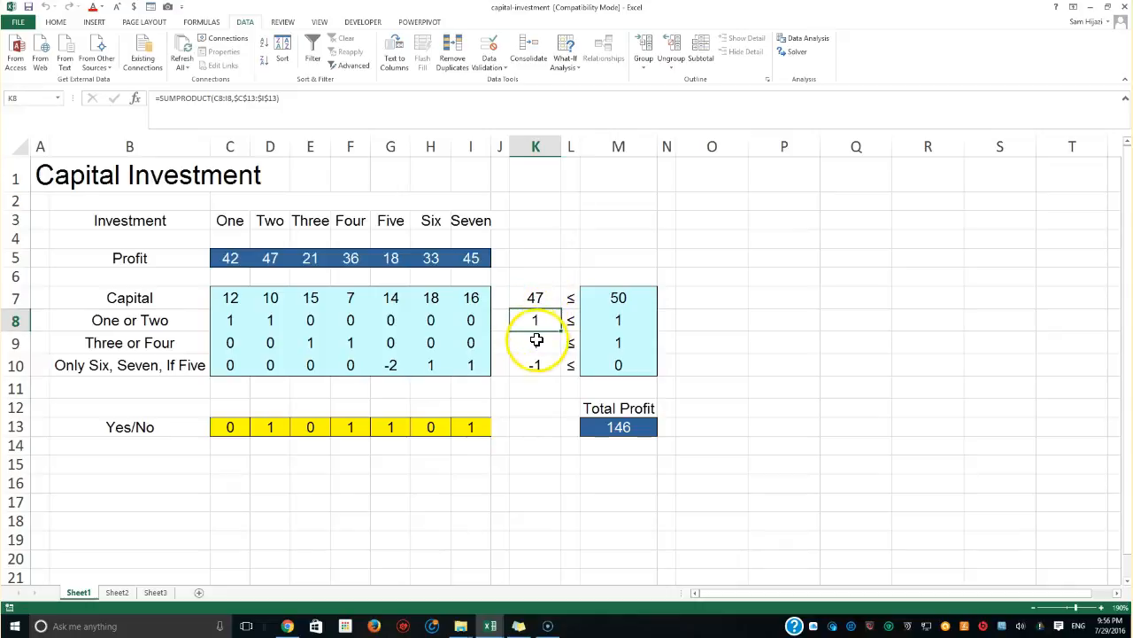
pyautogui.click(536, 342)
pyautogui.click(534, 363)
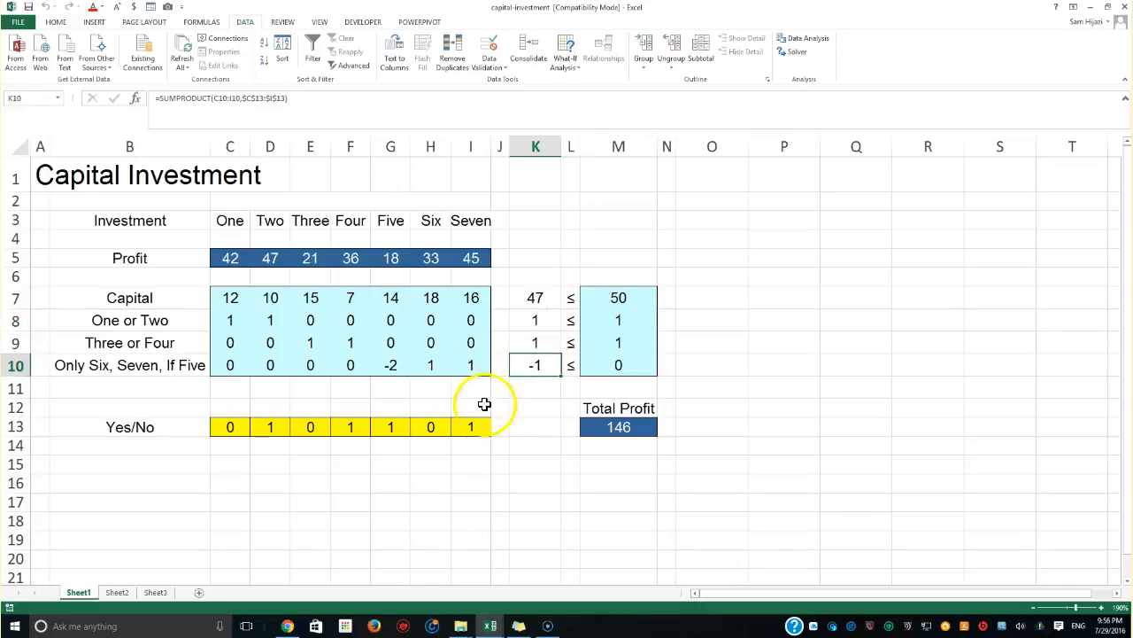
# Review the Yes/No decisions in C13:I13, checking each chosen investment and the Total Profit cell M13.
pyautogui.moveTo(221, 426); pyautogui.dragTo(464, 432)
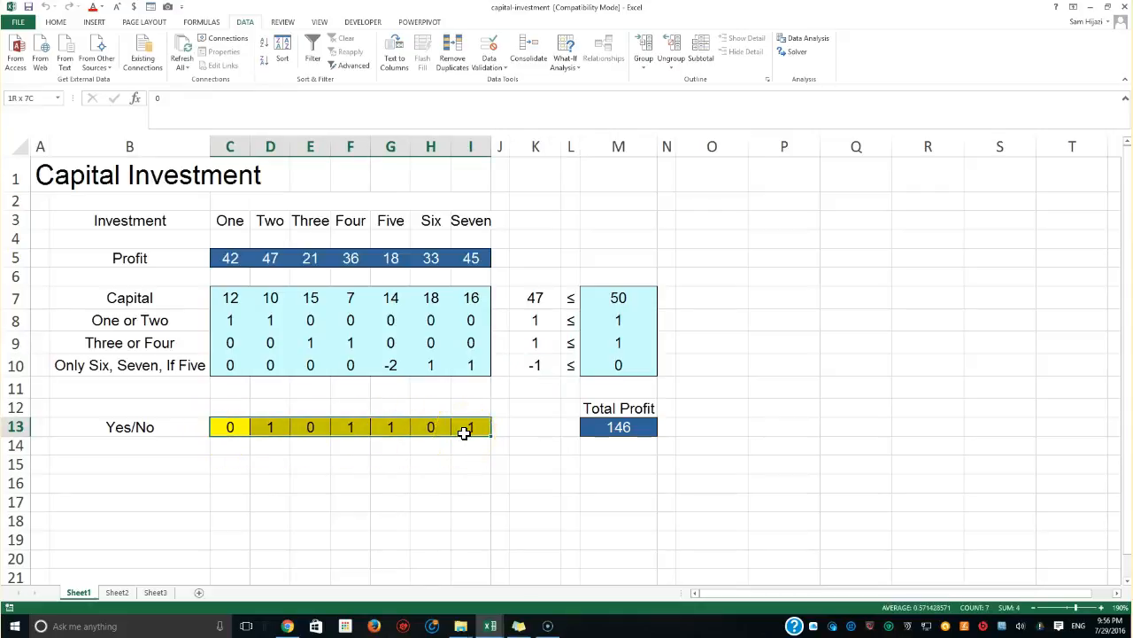
pyautogui.moveTo(464, 432); pyautogui.dragTo(464, 432)
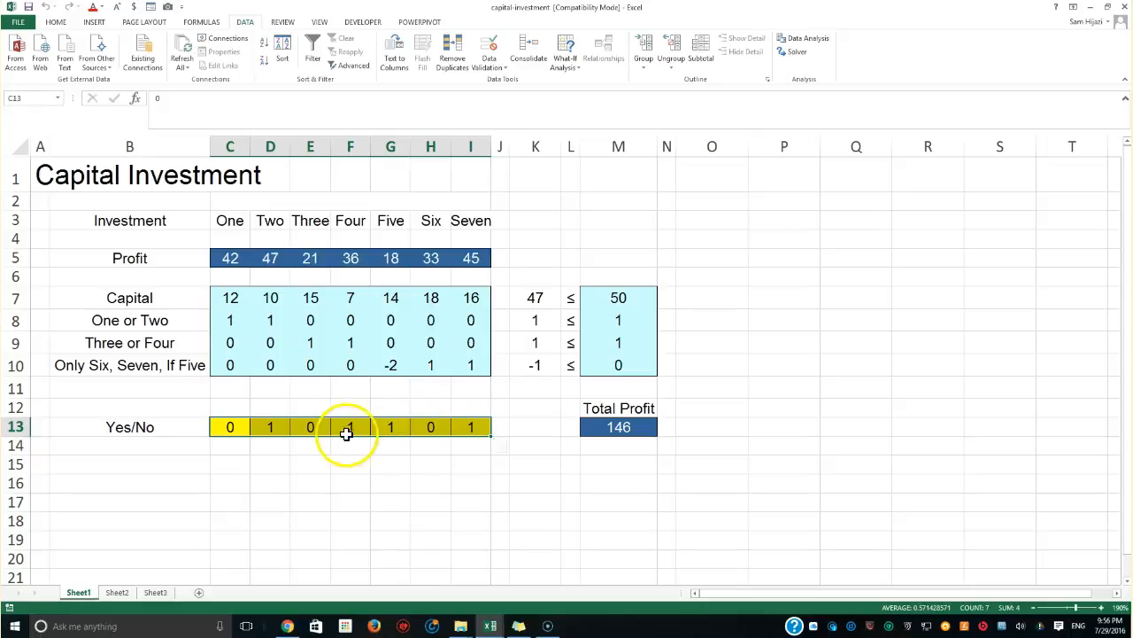
pyautogui.click(287, 430)
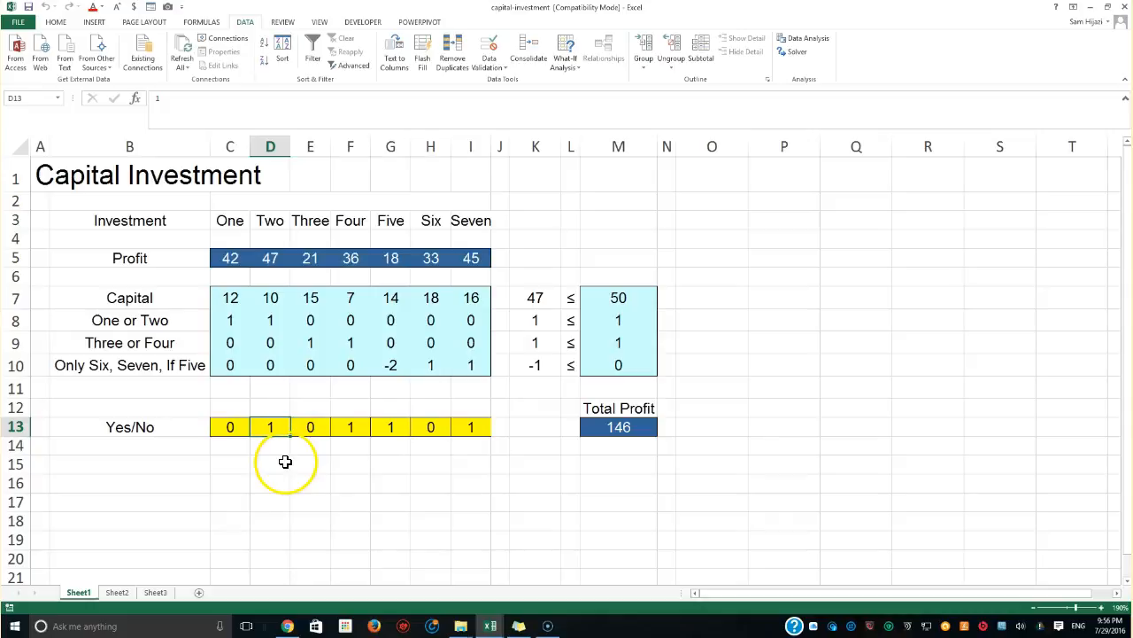
pyautogui.click(347, 431)
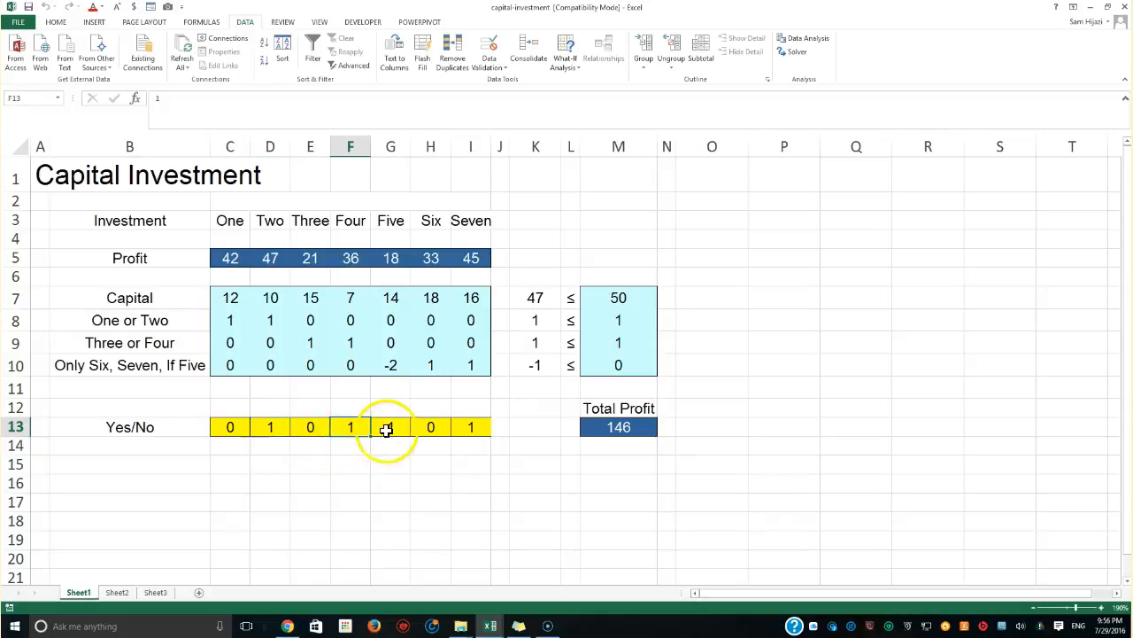
pyautogui.click(390, 428)
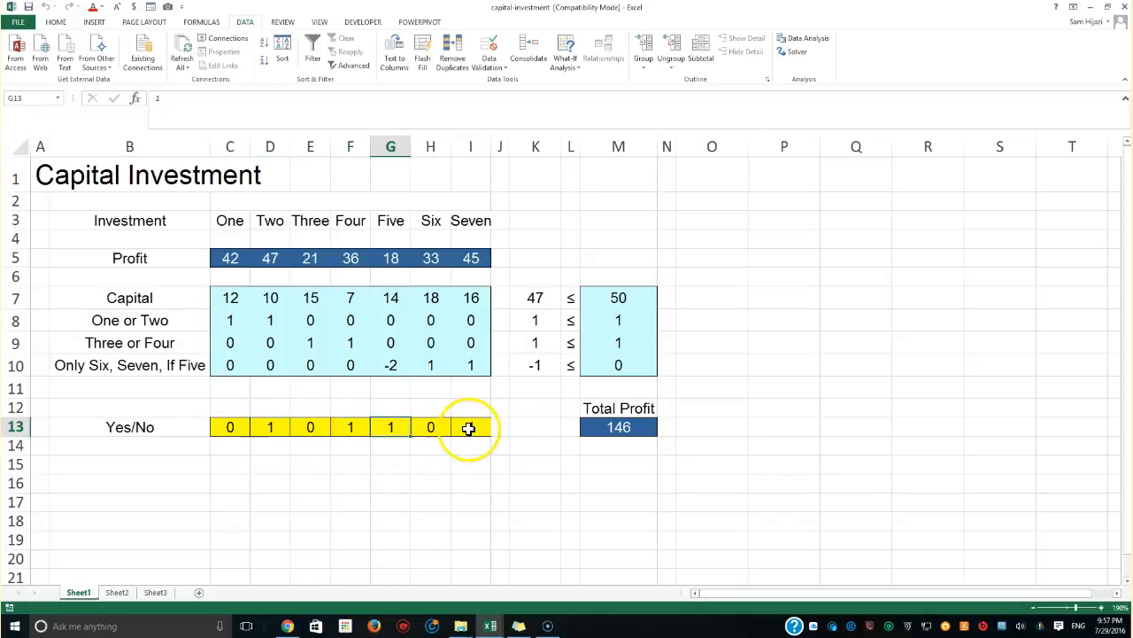
pyautogui.click(468, 427)
pyautogui.click(598, 429)
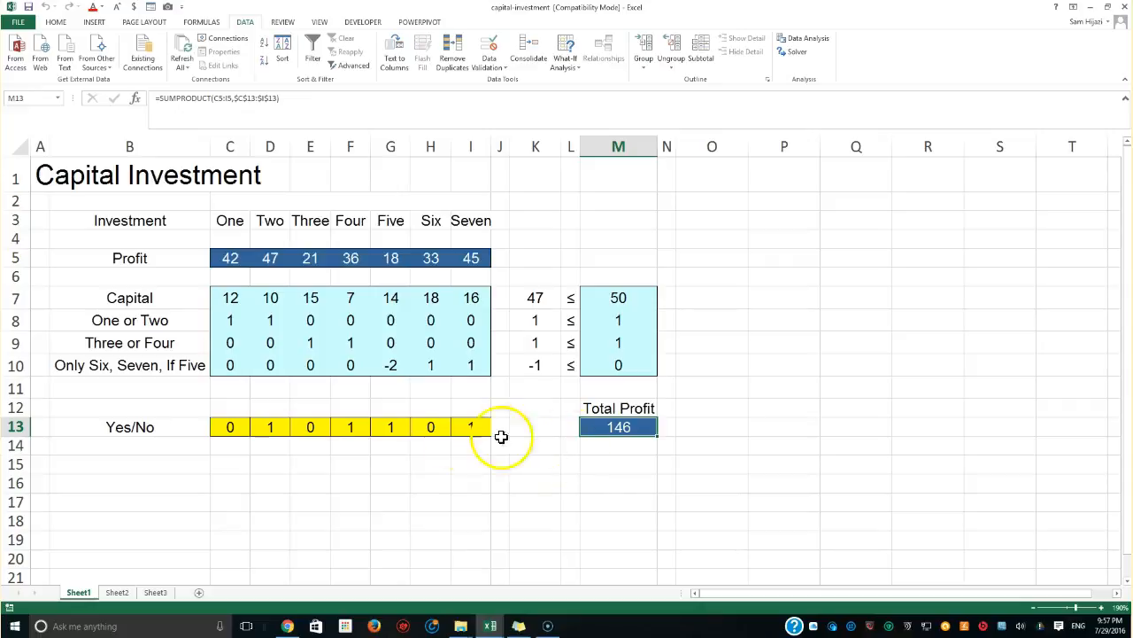
pyautogui.click(118, 428)
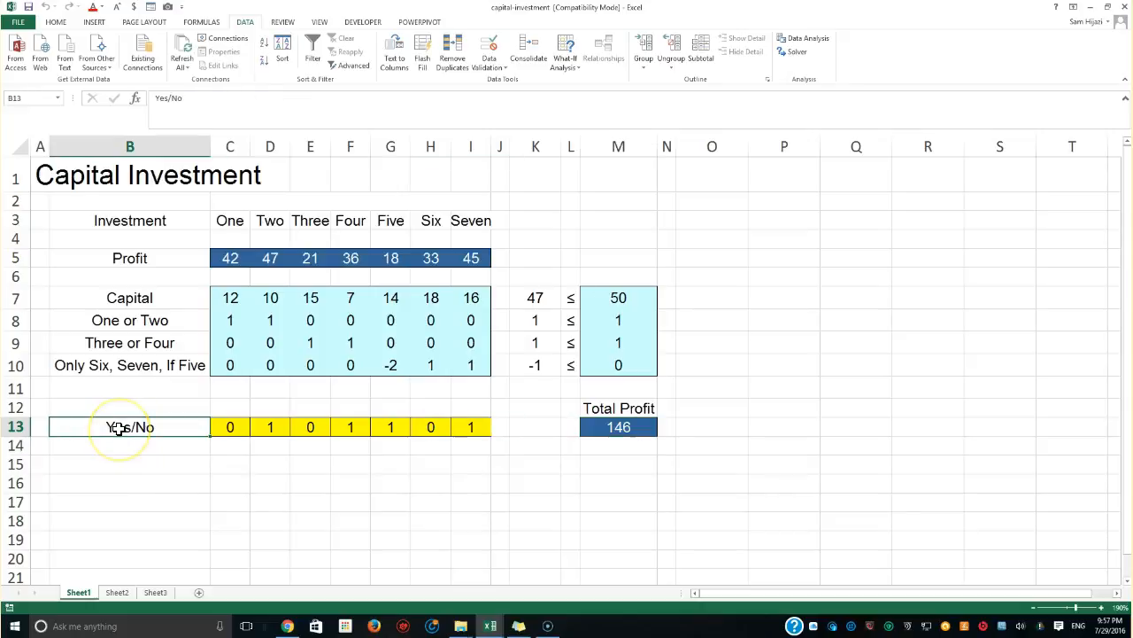